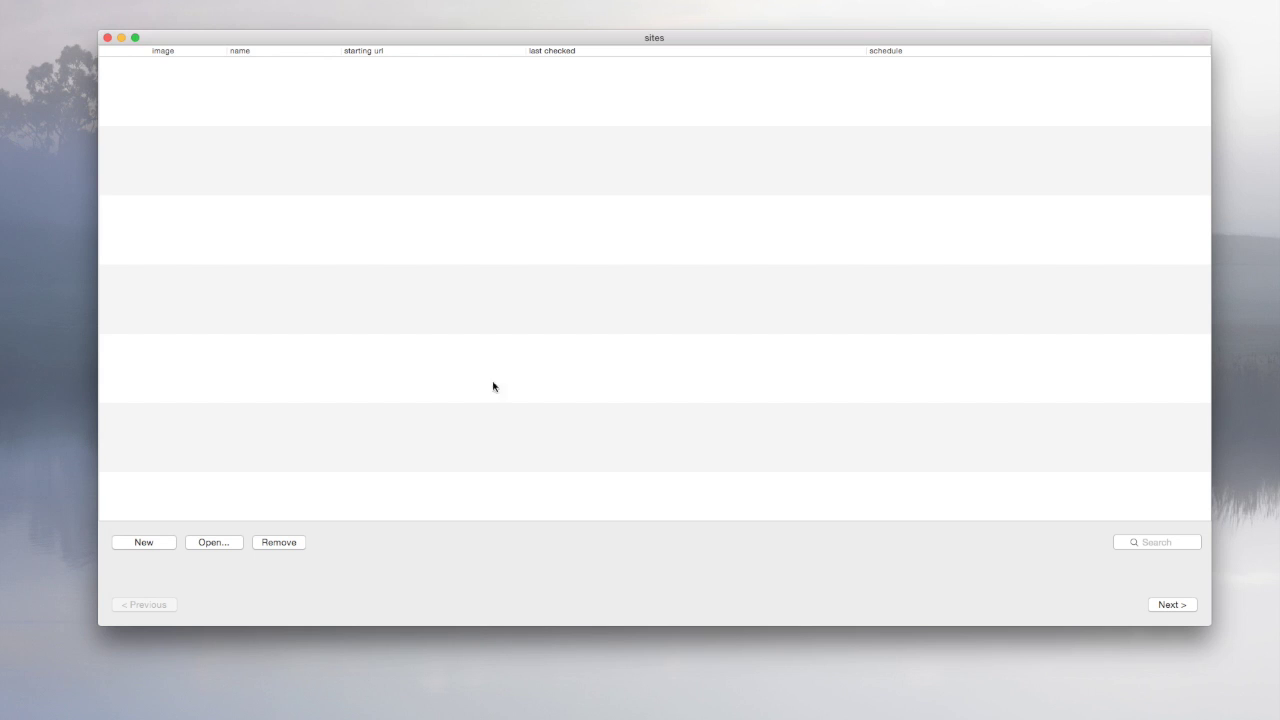
Create a new site entry with starting URL peacockmedia.software and name Peacockmedia
{"action": "left_click", "coordinate": [131, 545]}
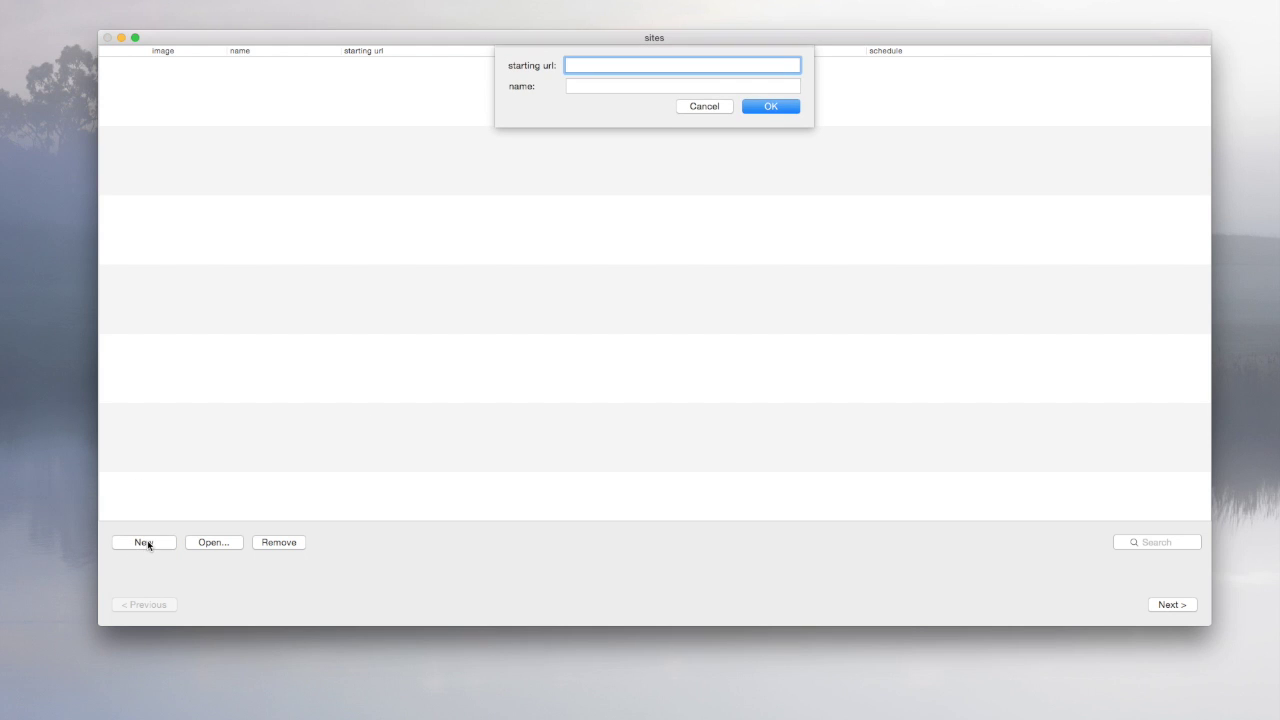
{"action": "type", "text": "peacock"}
{"action": "type", "text": "media.soft"}
{"action": "type", "text": "ware"}
{"action": "key", "text": "Tab"}
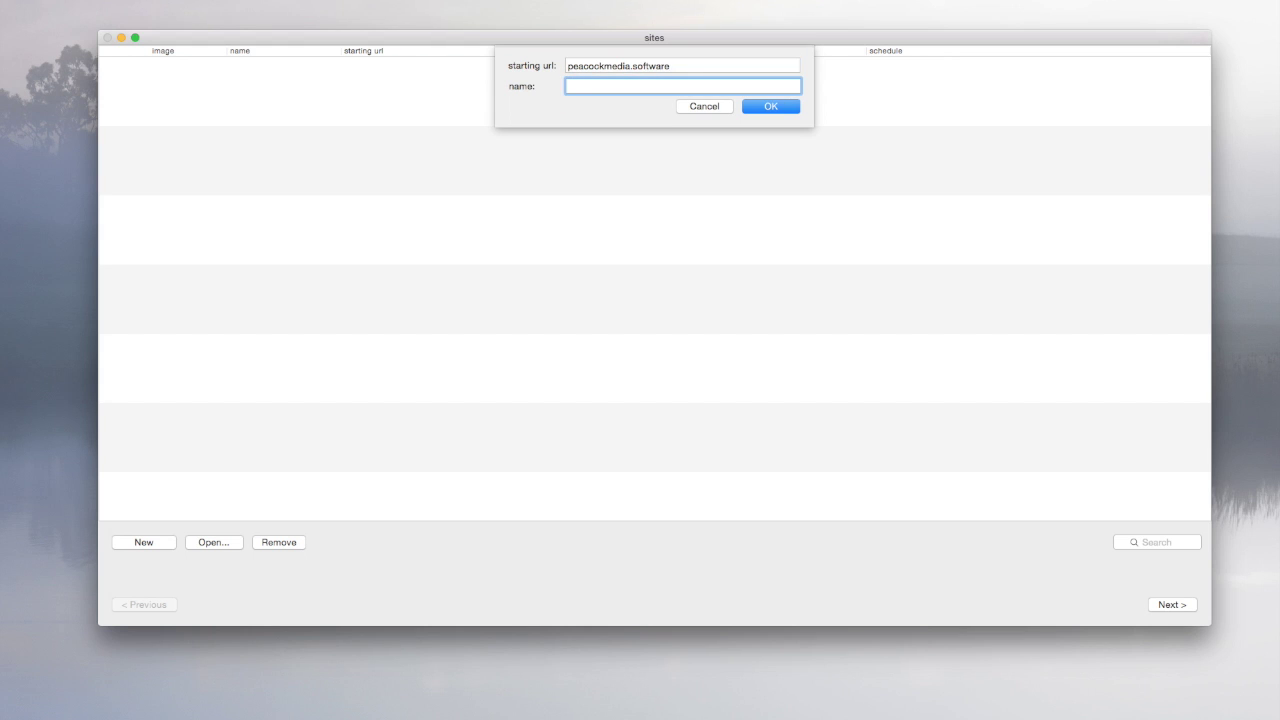
{"action": "type", "text": "Peacockme"}
{"action": "type", "text": "dia"}
{"action": "left_click", "coordinate": [767, 116]}
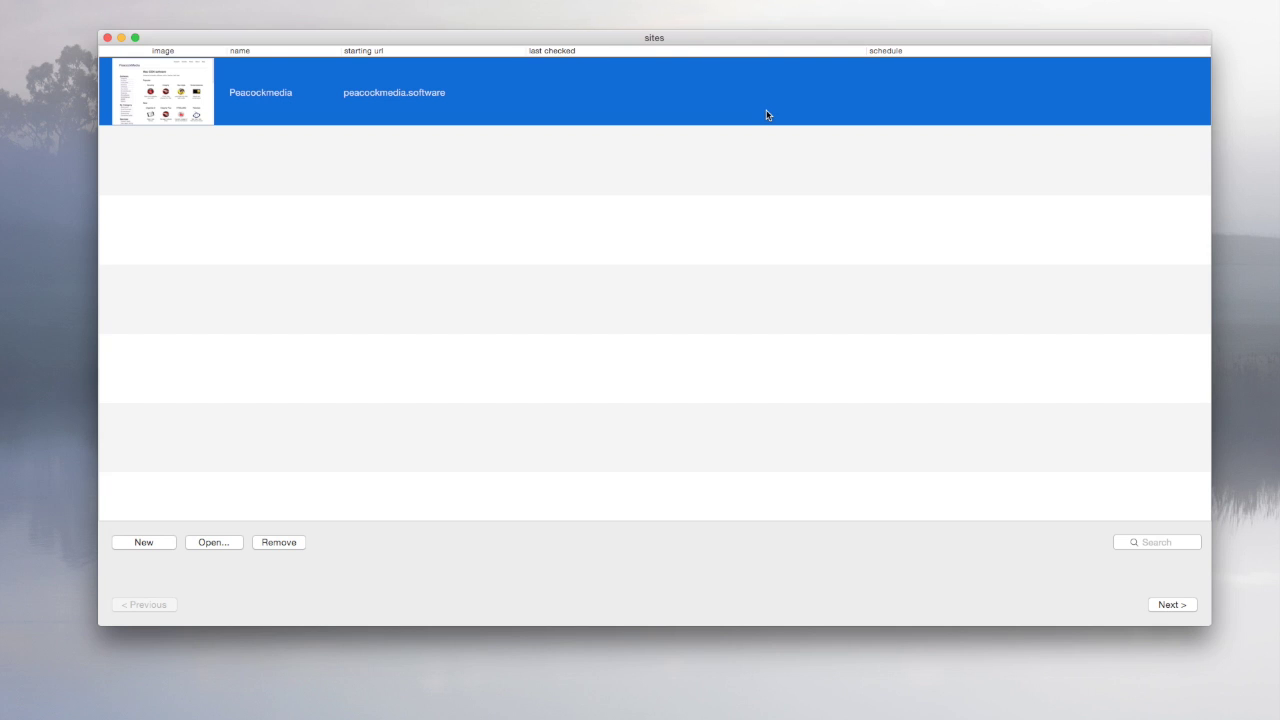
Step past the settings and tasks pages and run the Links check on peacockmedia.software
{"action": "left_click", "coordinate": [1162, 605]}
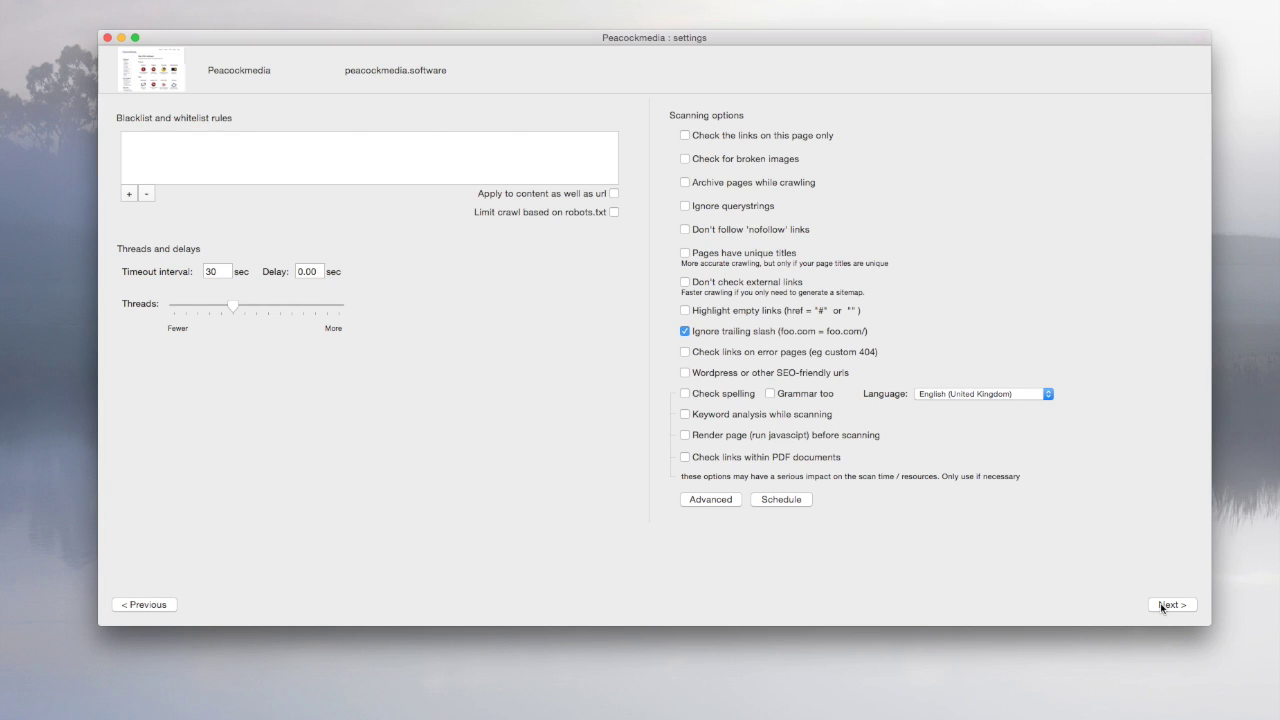
{"action": "left_click", "coordinate": [1162, 605]}
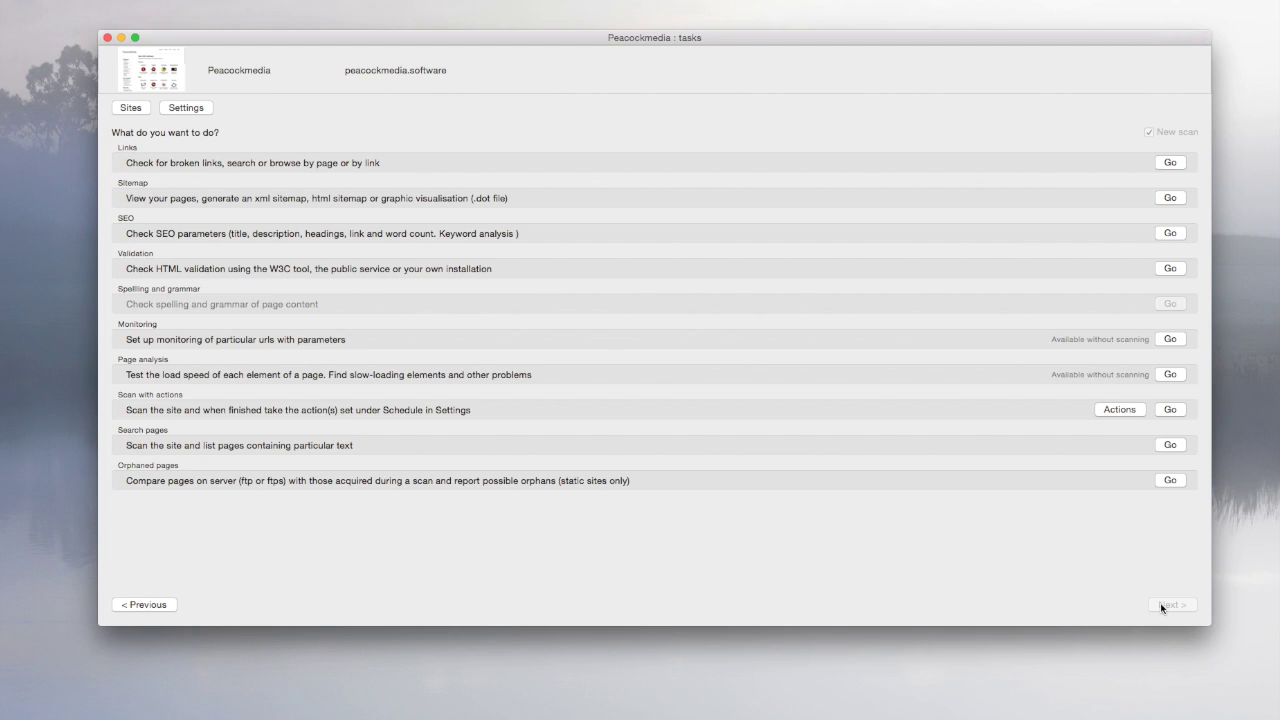
{"action": "left_click", "coordinate": [1168, 162]}
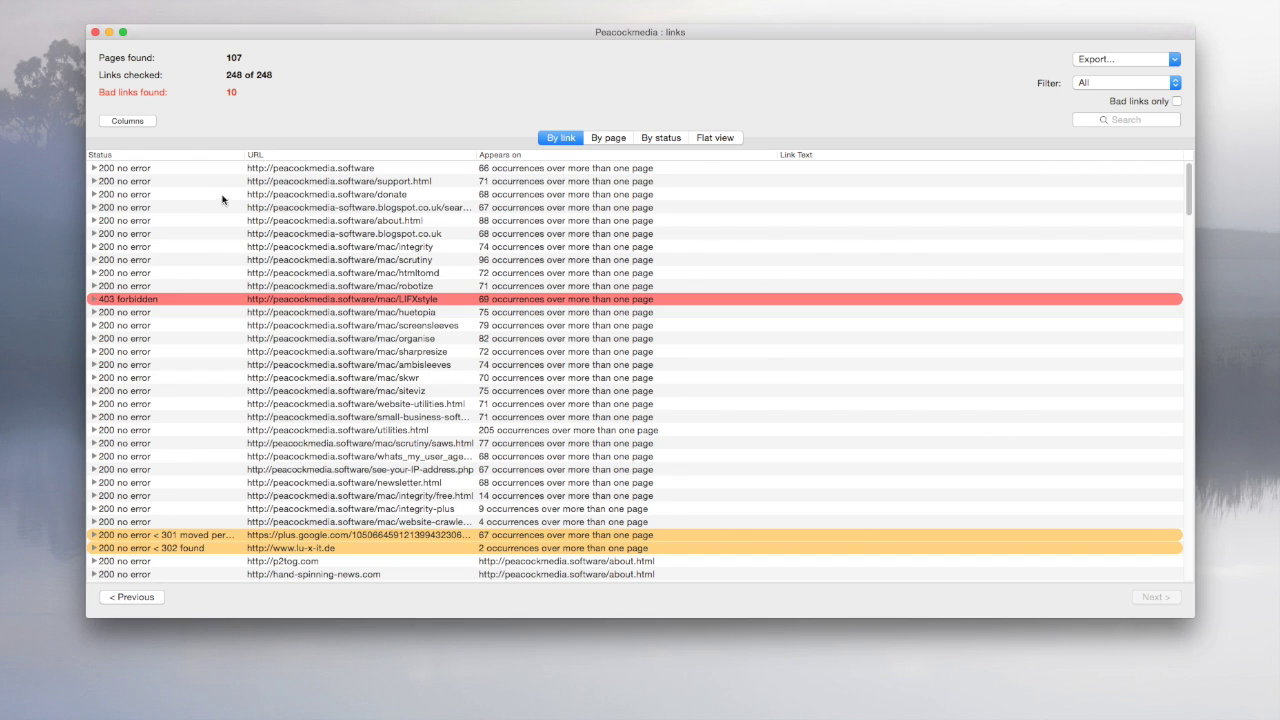
{"action": "left_click", "coordinate": [269, 170]}
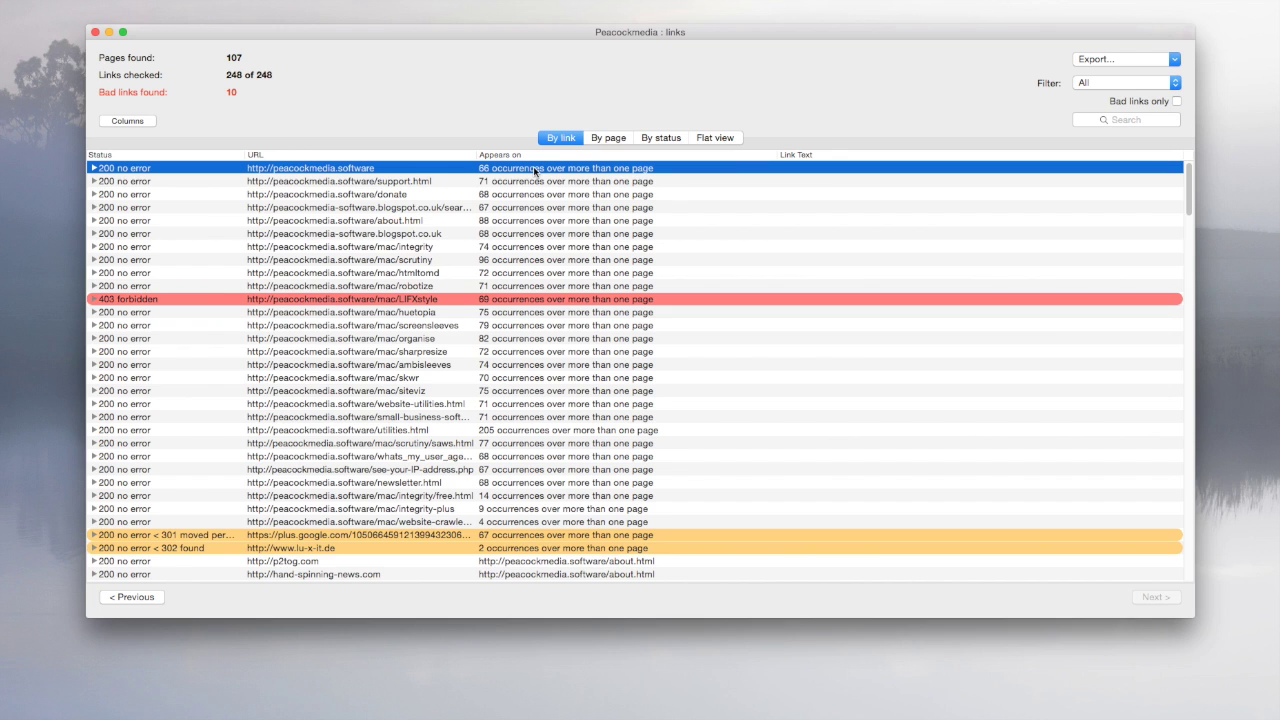
{"action": "left_click", "coordinate": [95, 169]}
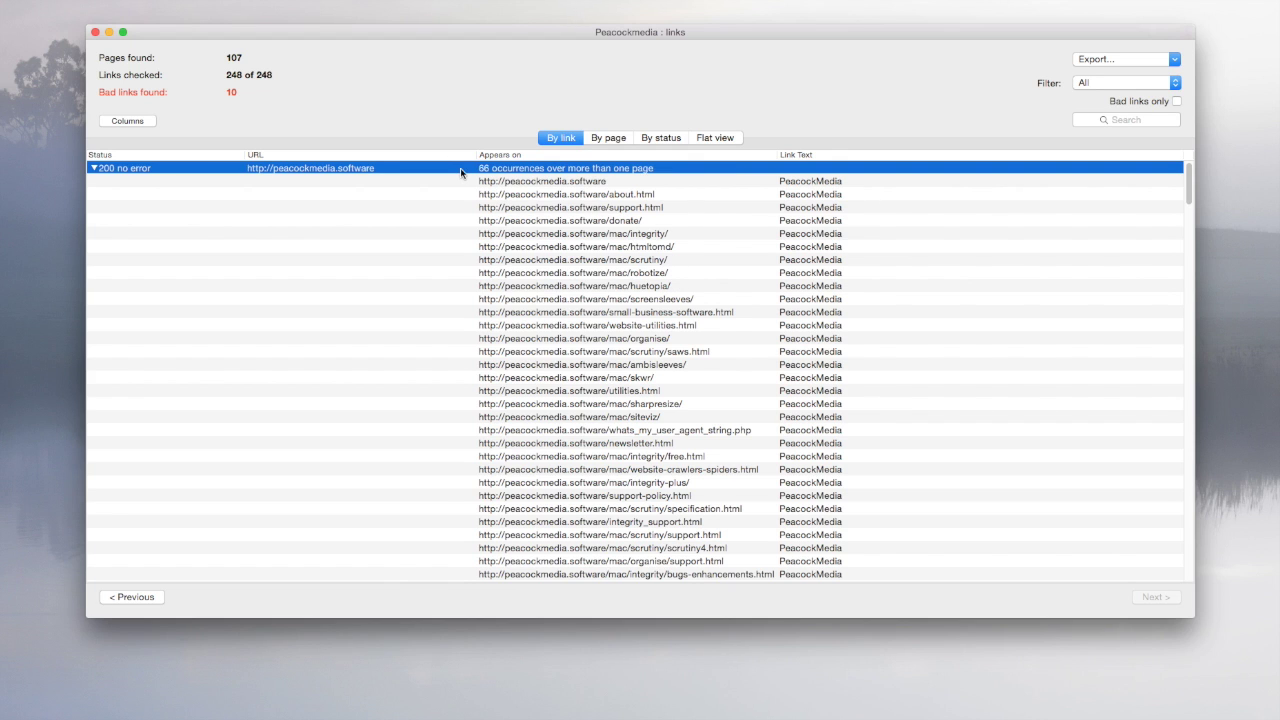
{"action": "double_click", "coordinate": [461, 173]}
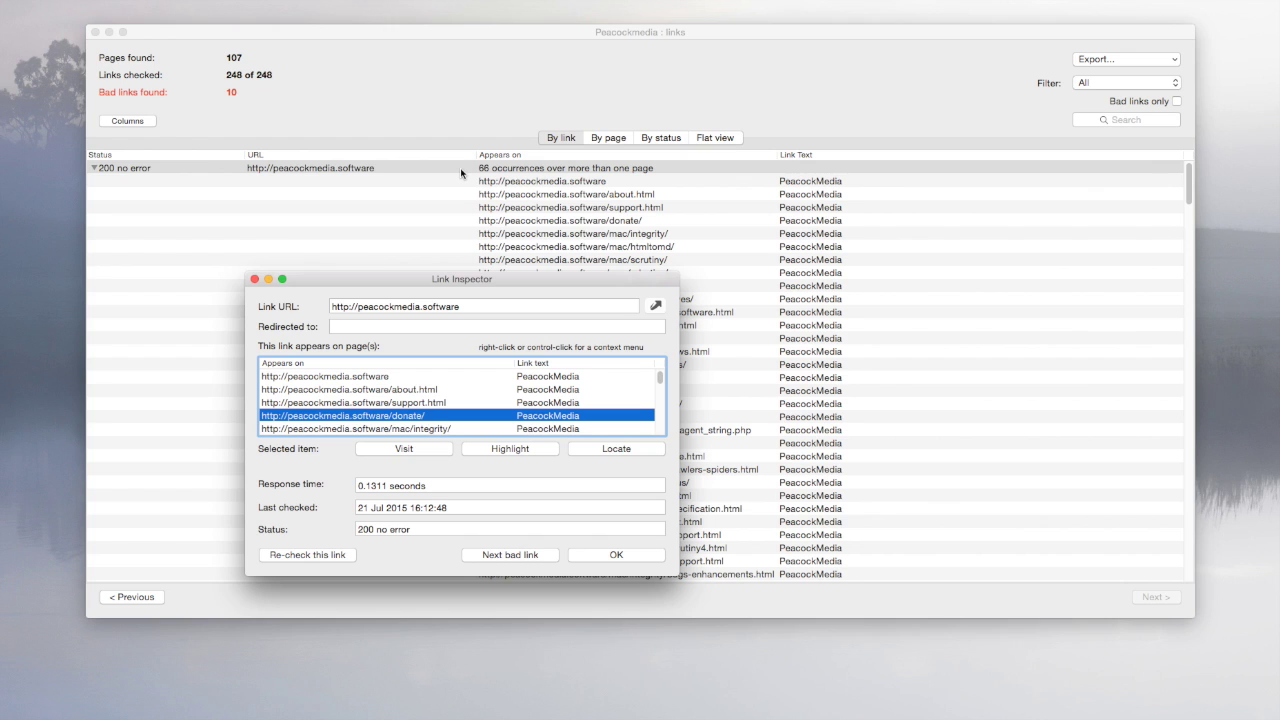
{"action": "left_click", "coordinate": [655, 305]}
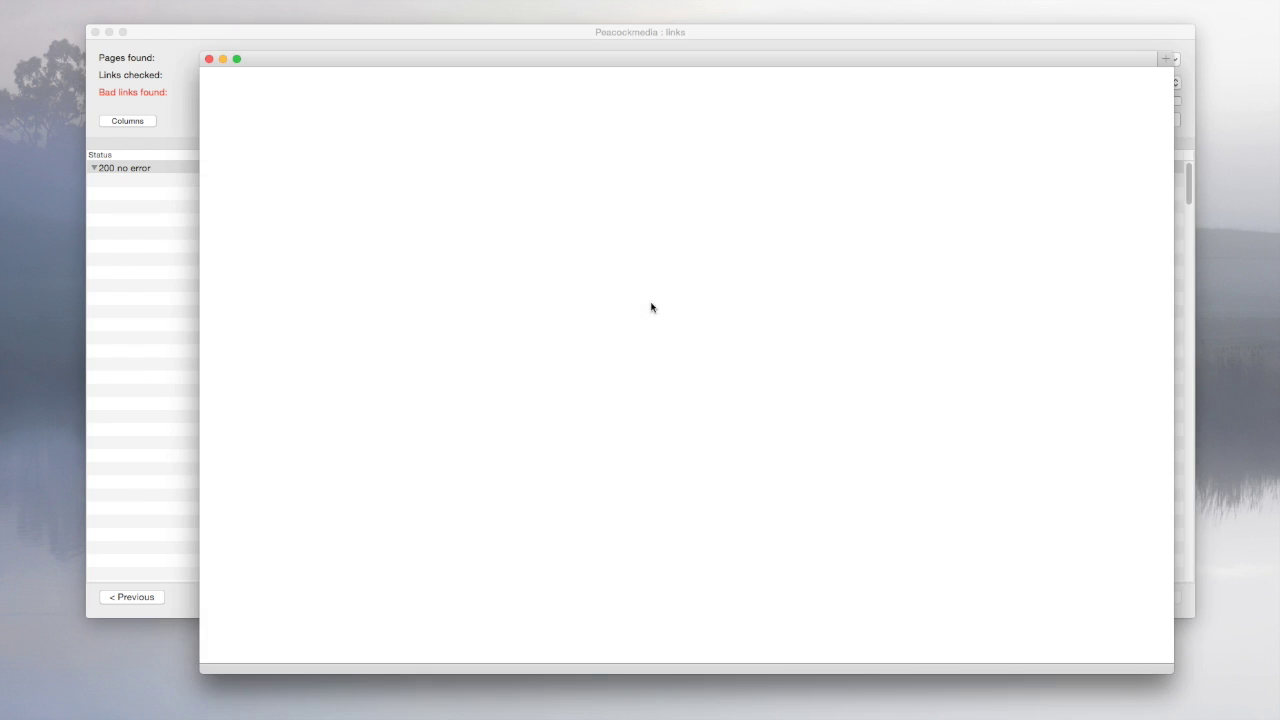
{"action": "left_click", "coordinate": [207, 58]}
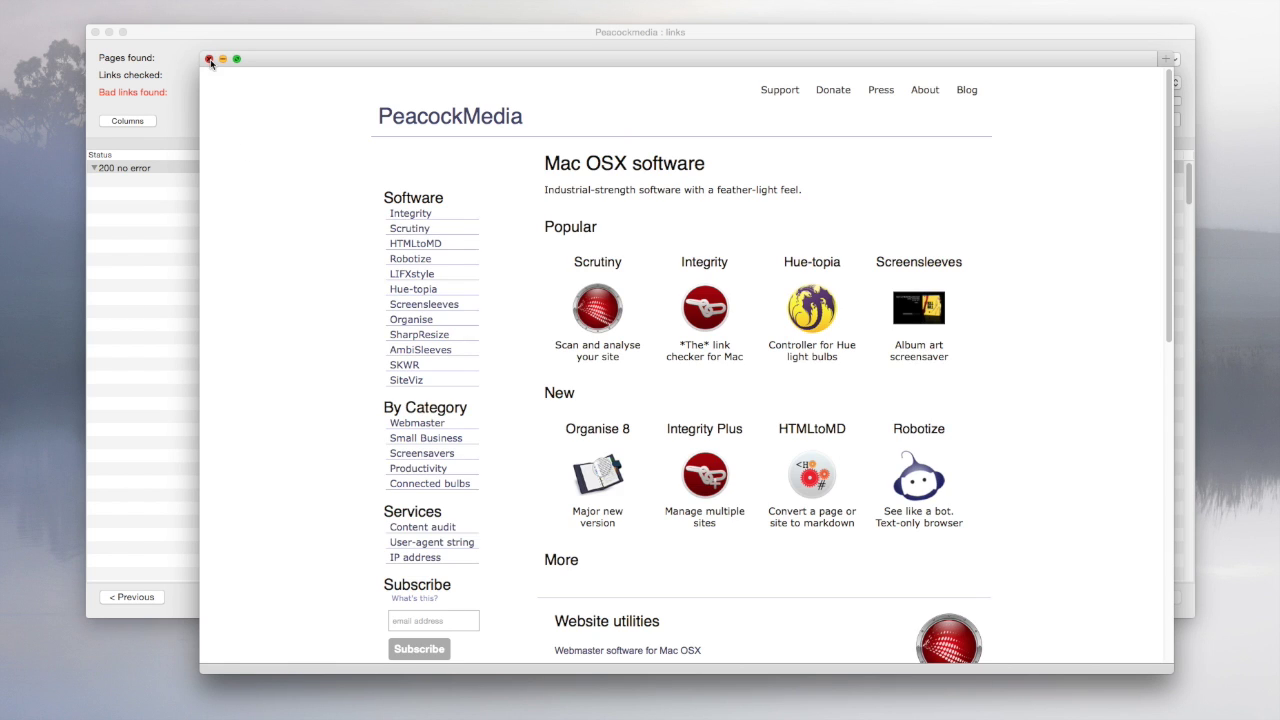
{"action": "left_click", "coordinate": [406, 448]}
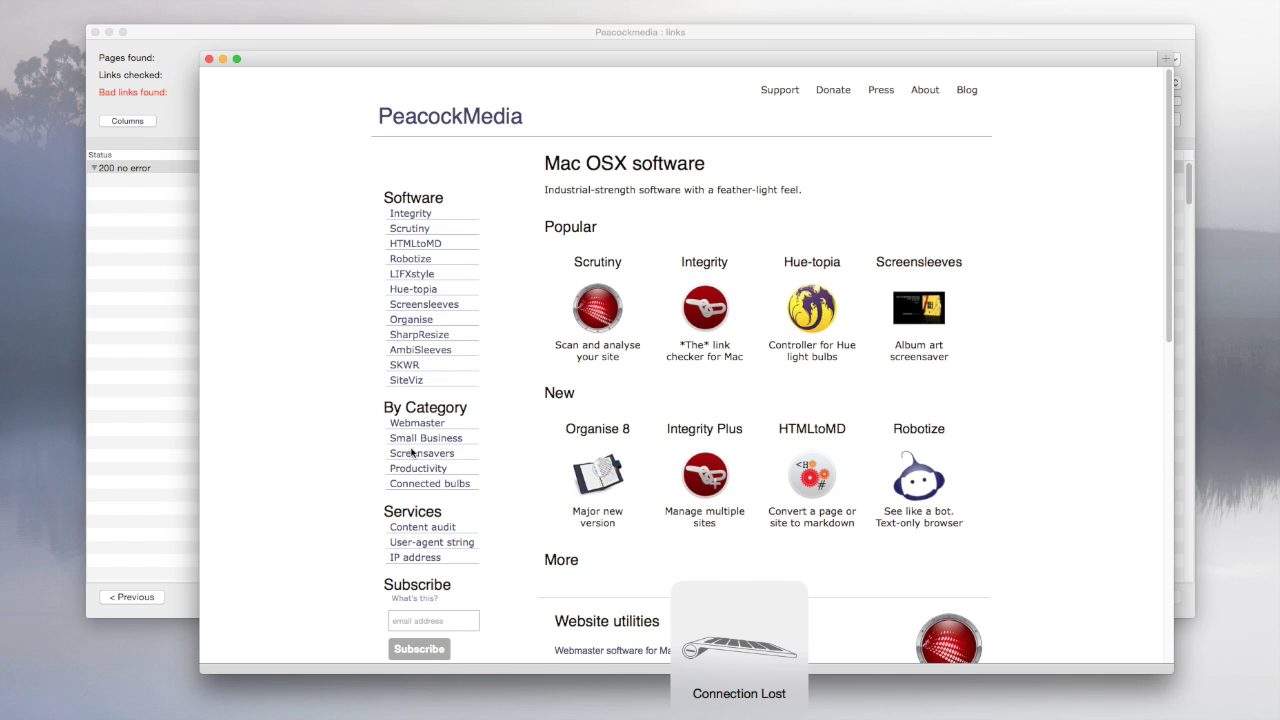
{"action": "left_click", "coordinate": [207, 58]}
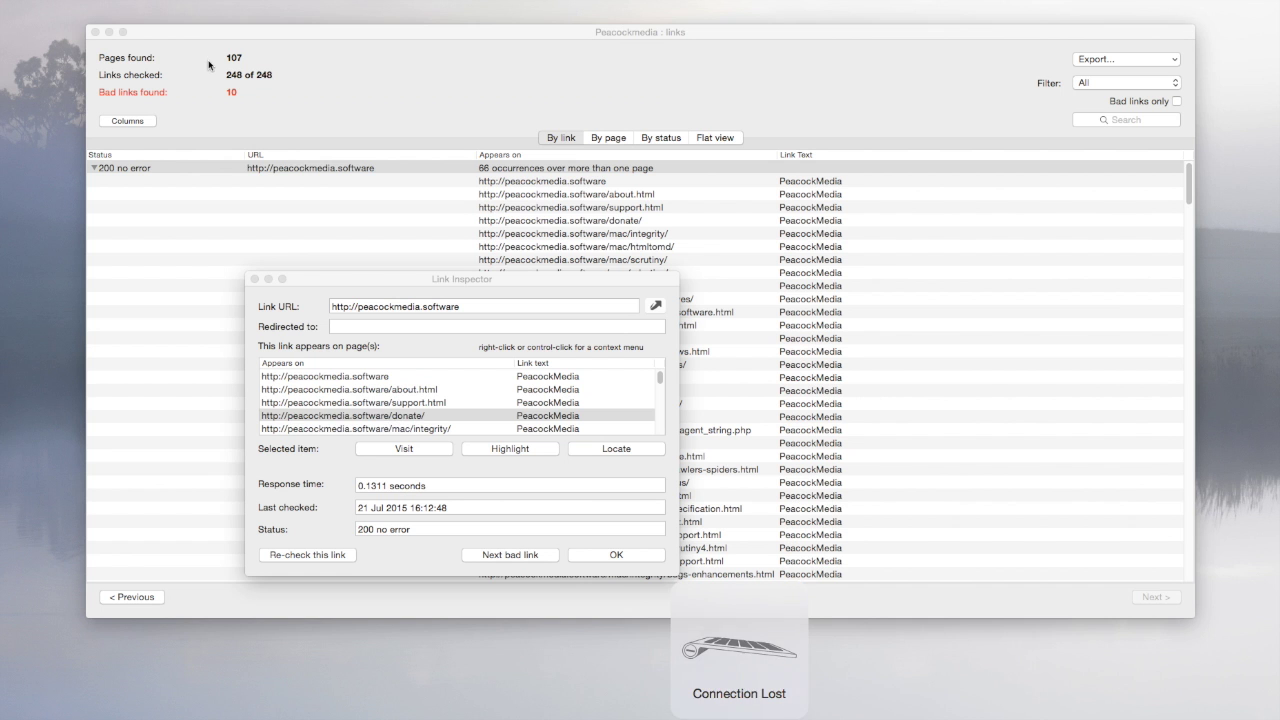
{"action": "left_click", "coordinate": [255, 282]}
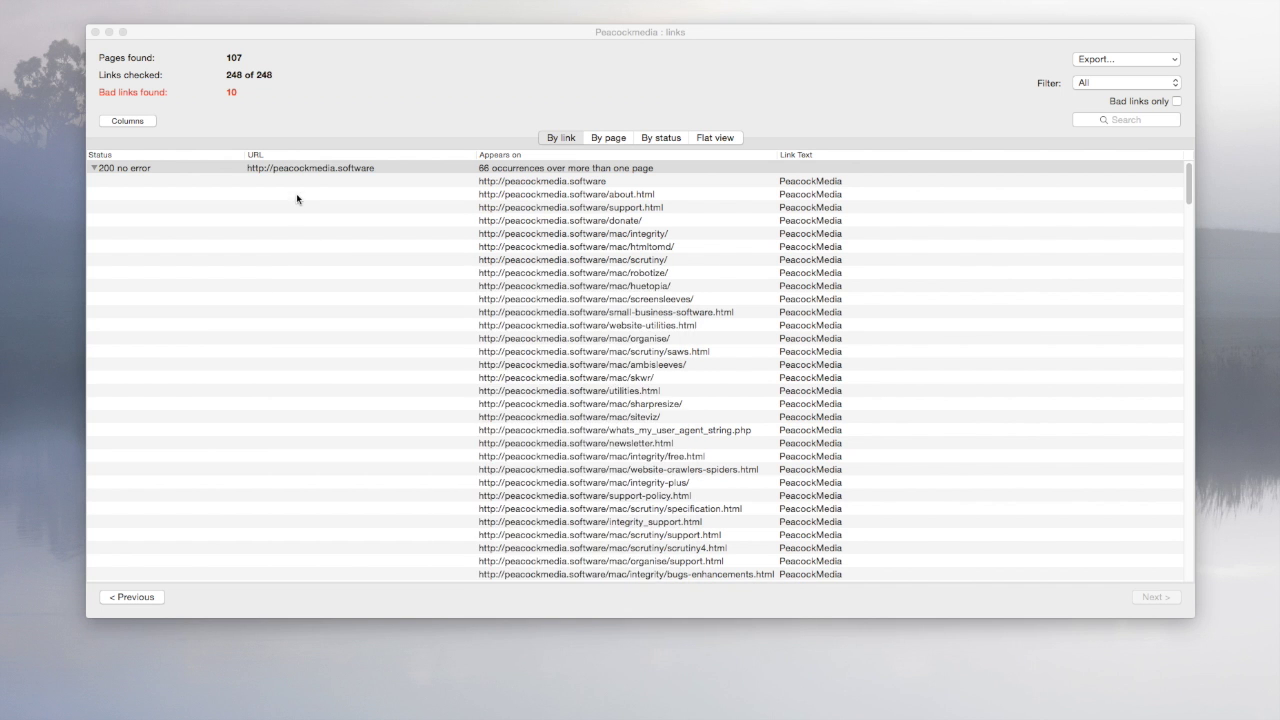
{"action": "right_click", "coordinate": [292, 168]}
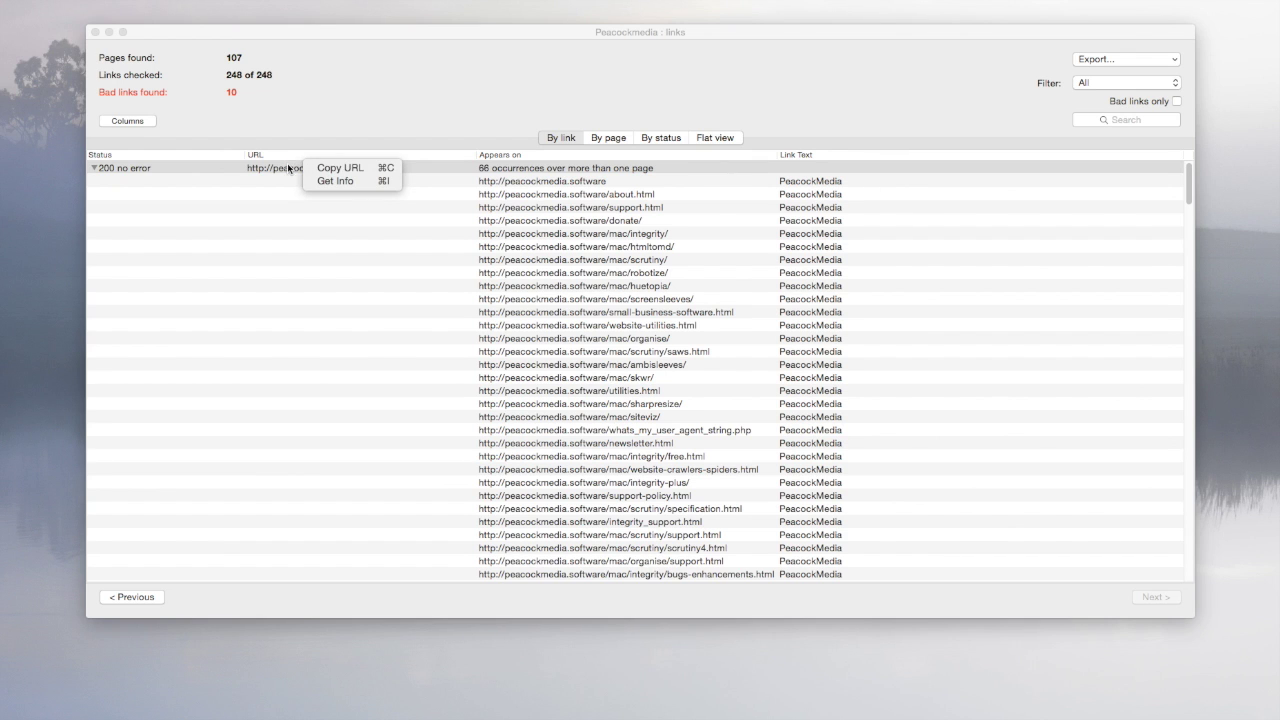
View links grouped by page and bring up actions for the support.html link
{"action": "left_click", "coordinate": [580, 117]}
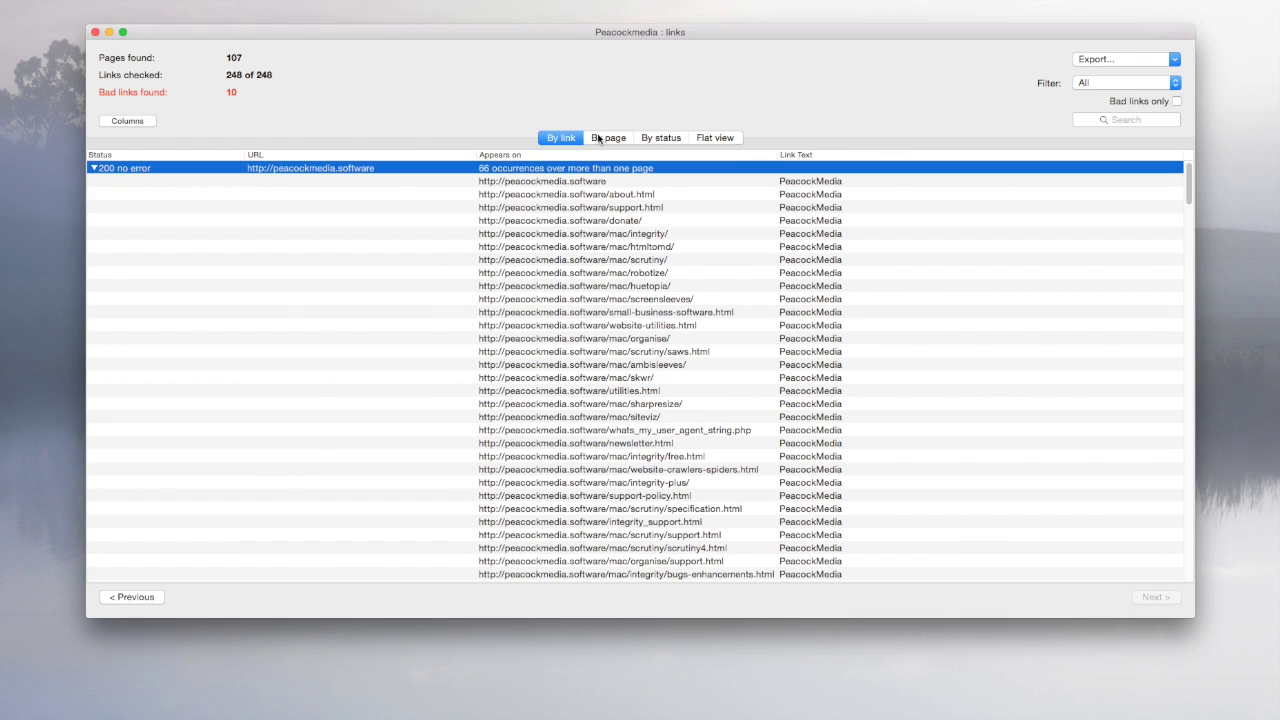
{"action": "left_click", "coordinate": [598, 138]}
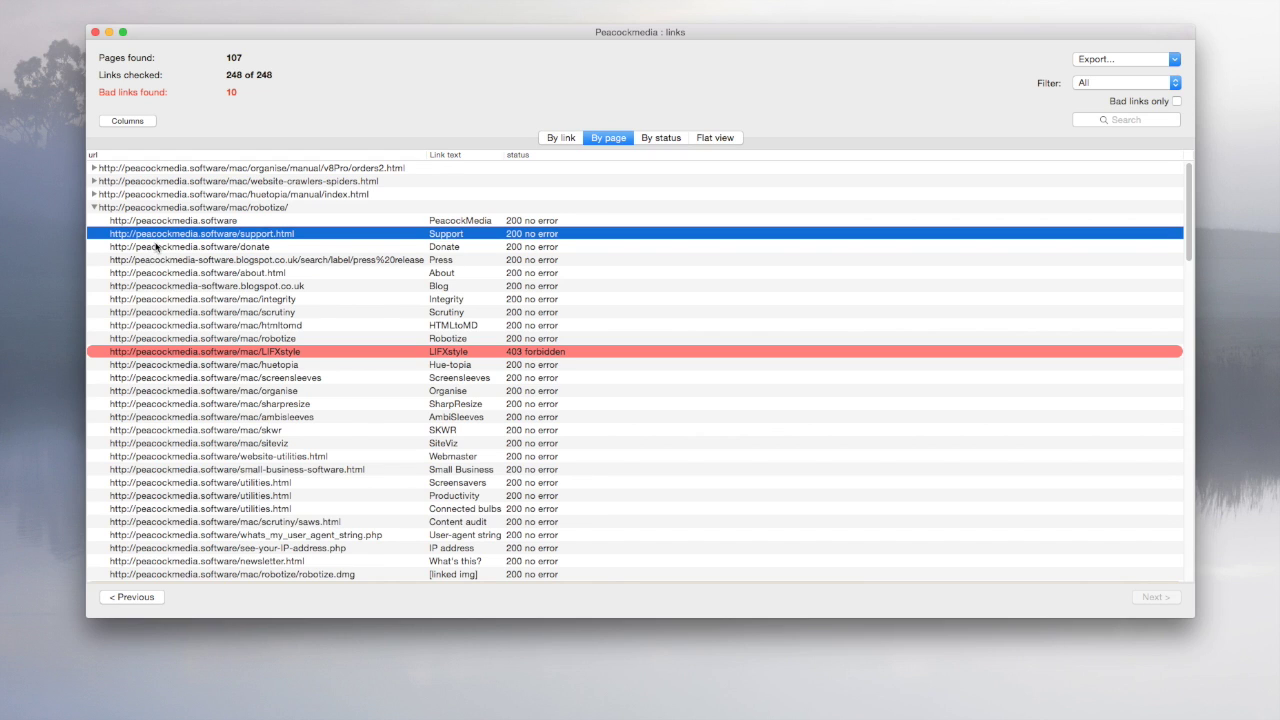
{"action": "right_click", "coordinate": [158, 236]}
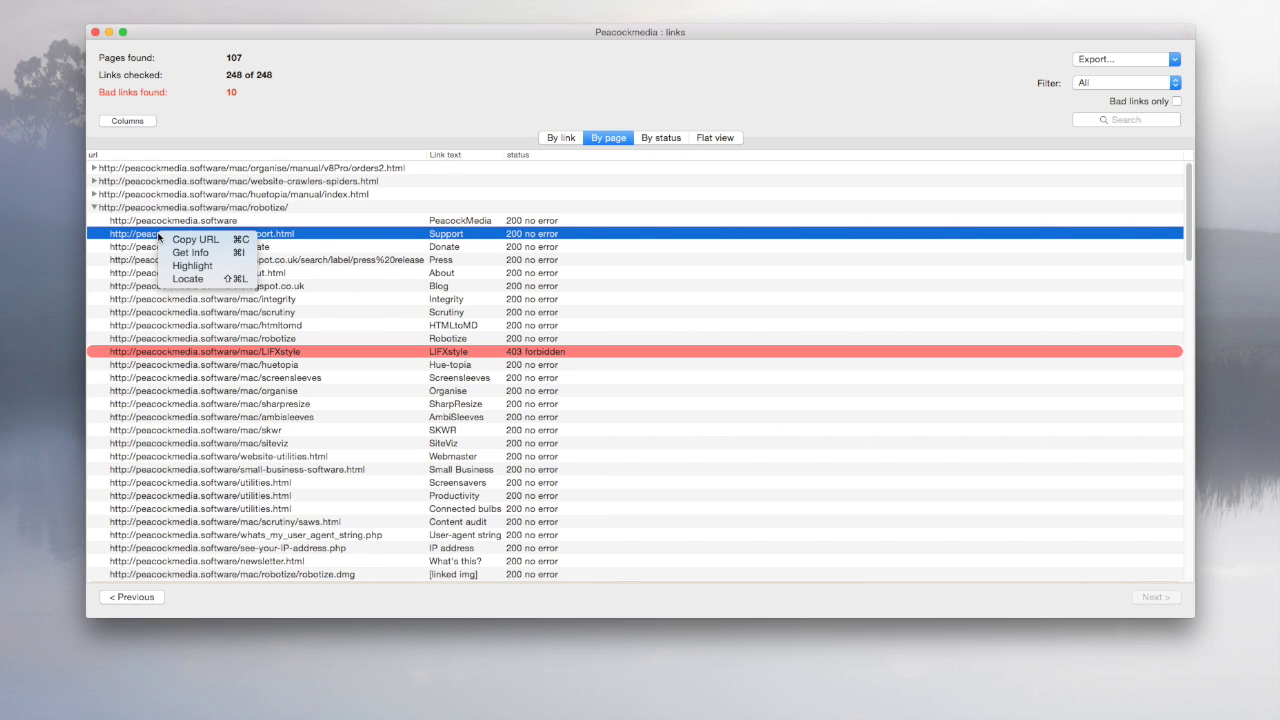
Group links by status, expand 404 not found, then switch to the flat list
{"action": "left_click", "coordinate": [651, 140]}
{"action": "left_click", "coordinate": [651, 138]}
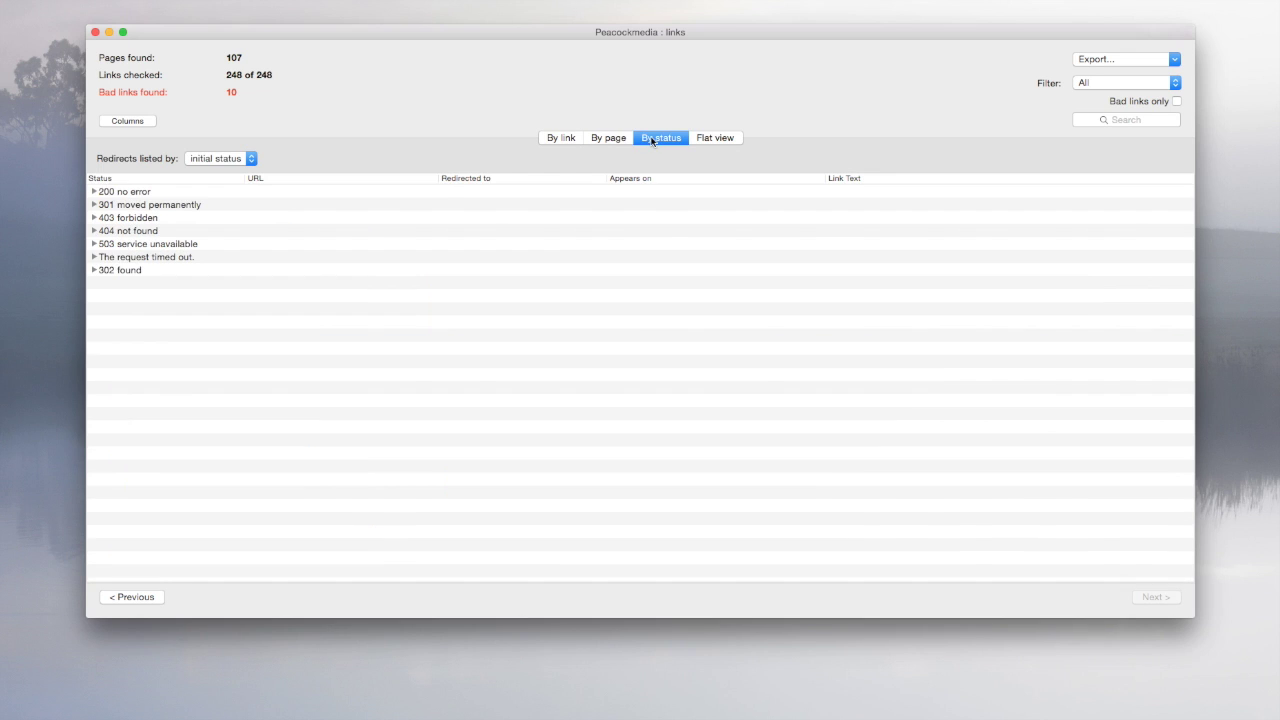
{"action": "left_click", "coordinate": [94, 231]}
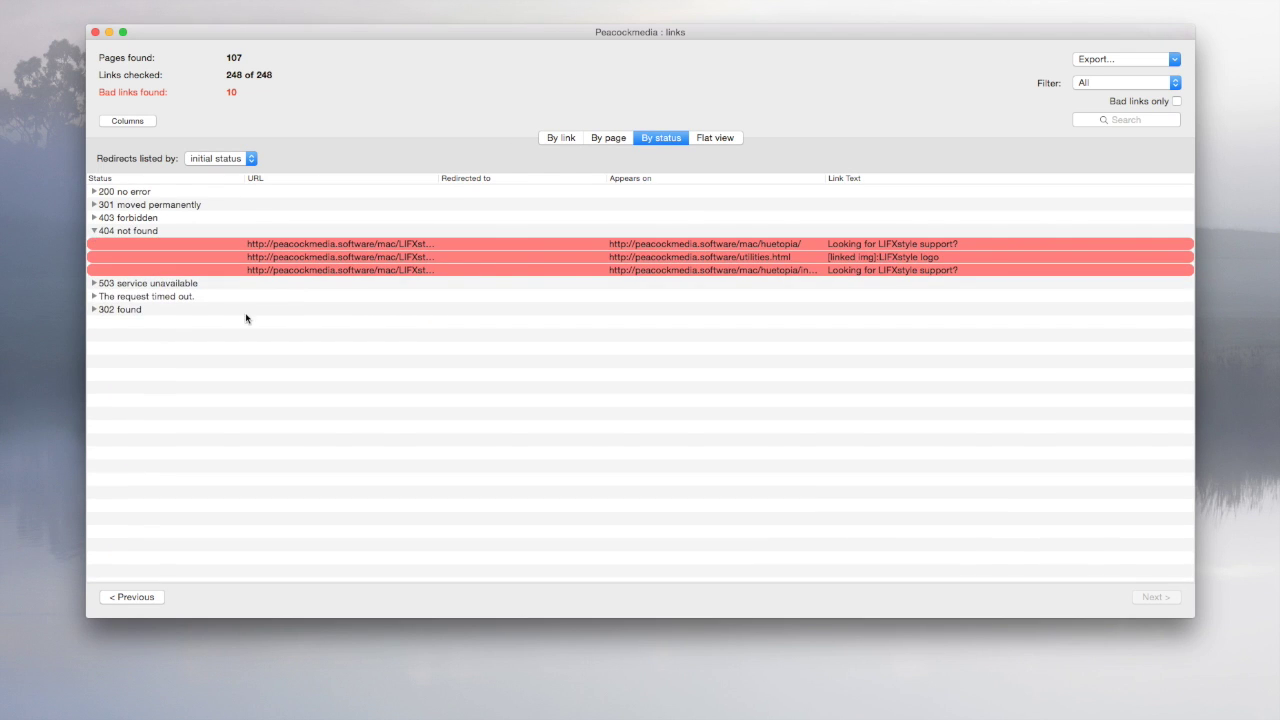
{"action": "left_click", "coordinate": [720, 140]}
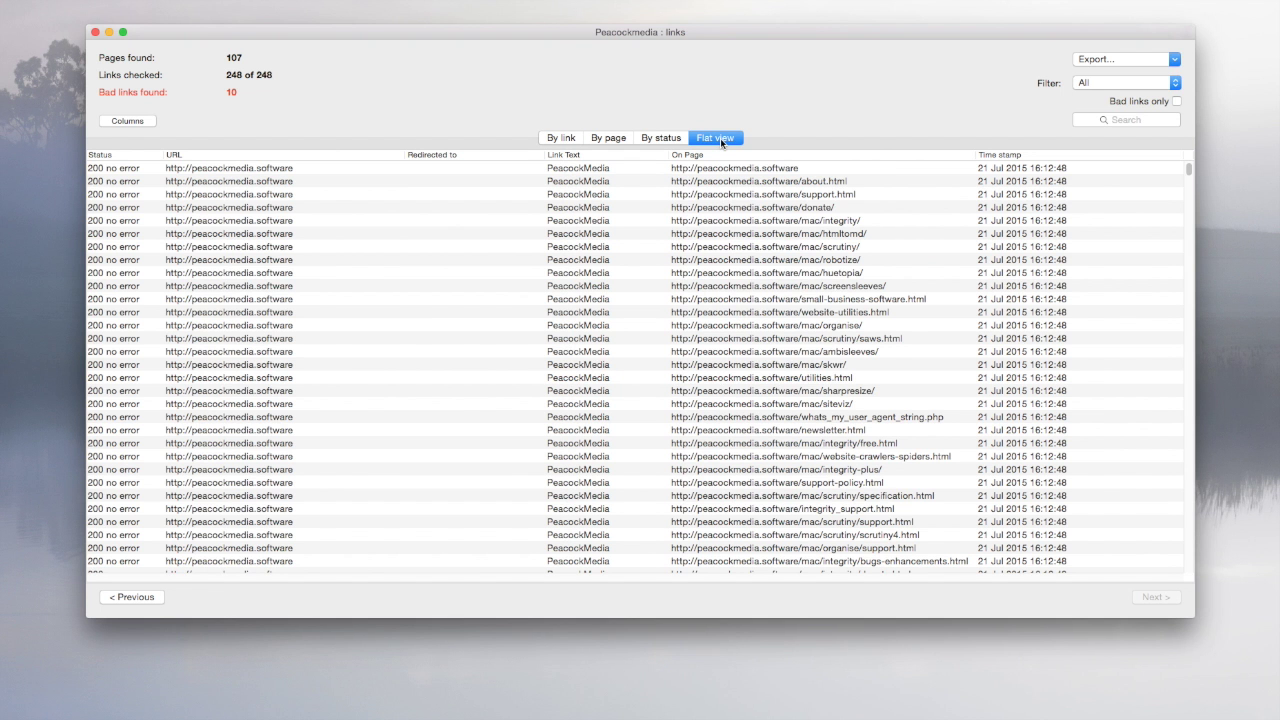
Sort the flat list by page and briefly show bad links only
{"action": "left_click", "coordinate": [805, 155]}
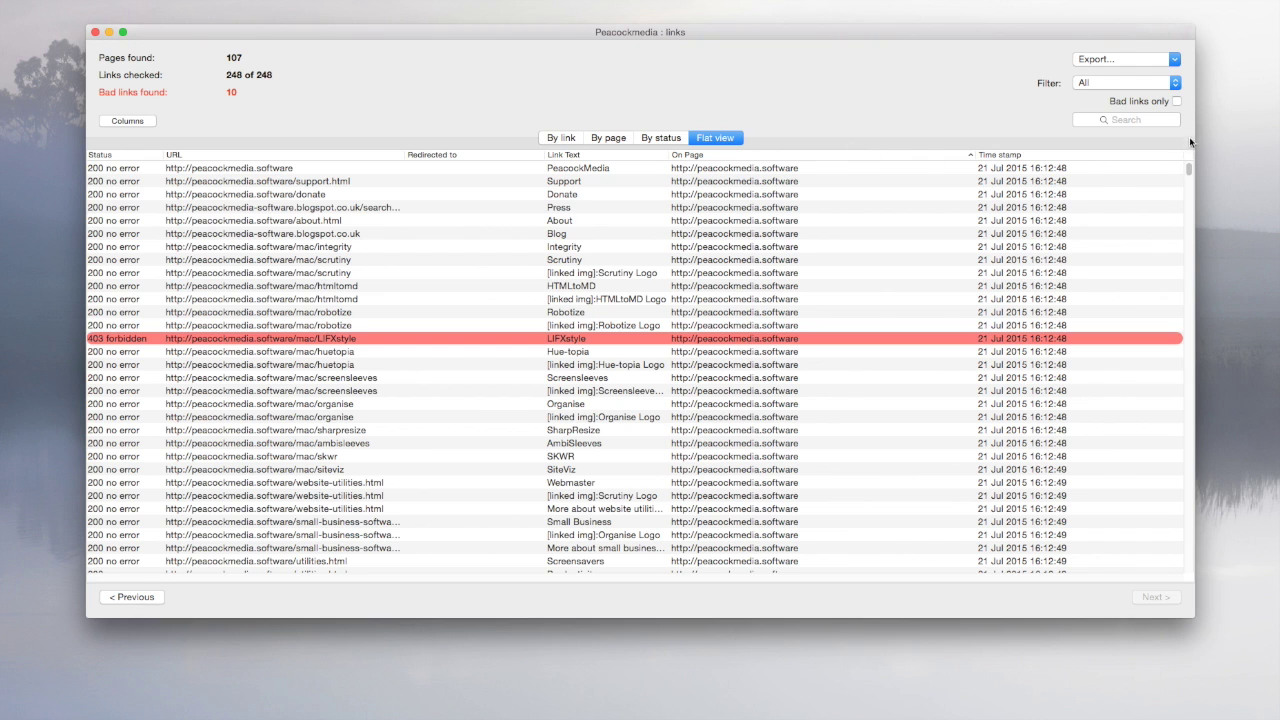
{"action": "left_click", "coordinate": [1177, 102]}
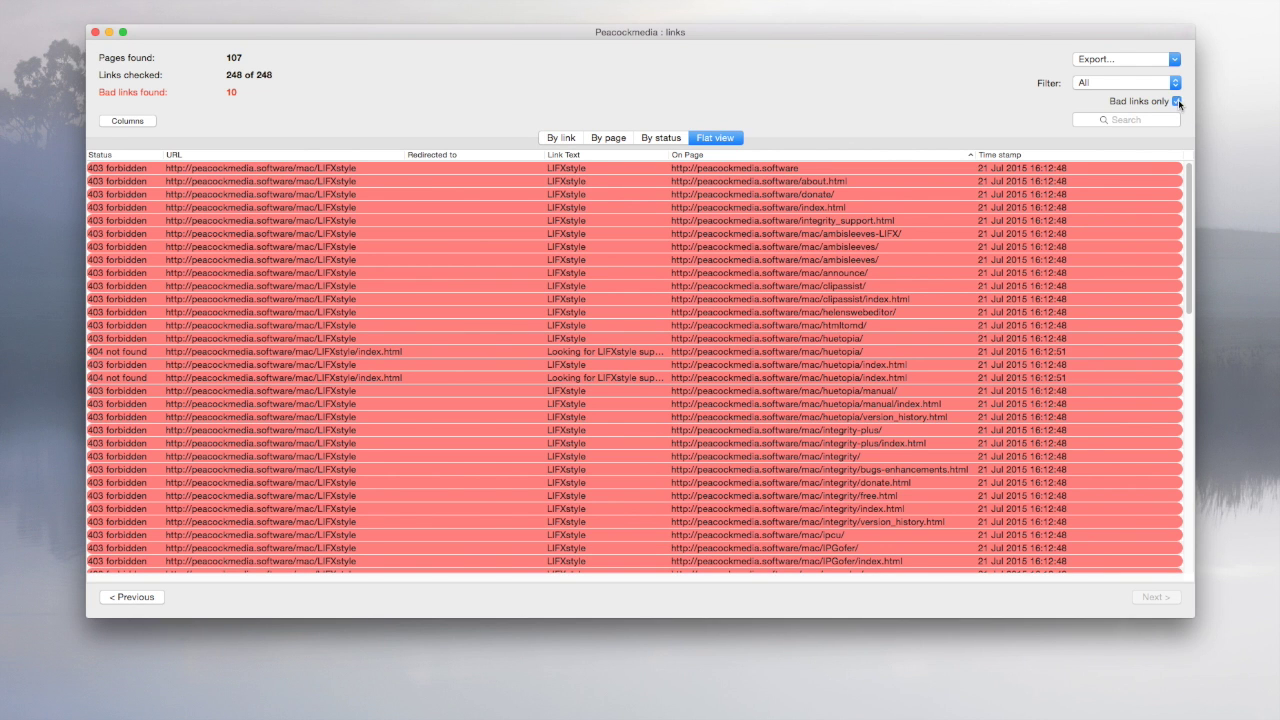
{"action": "left_click", "coordinate": [1177, 101]}
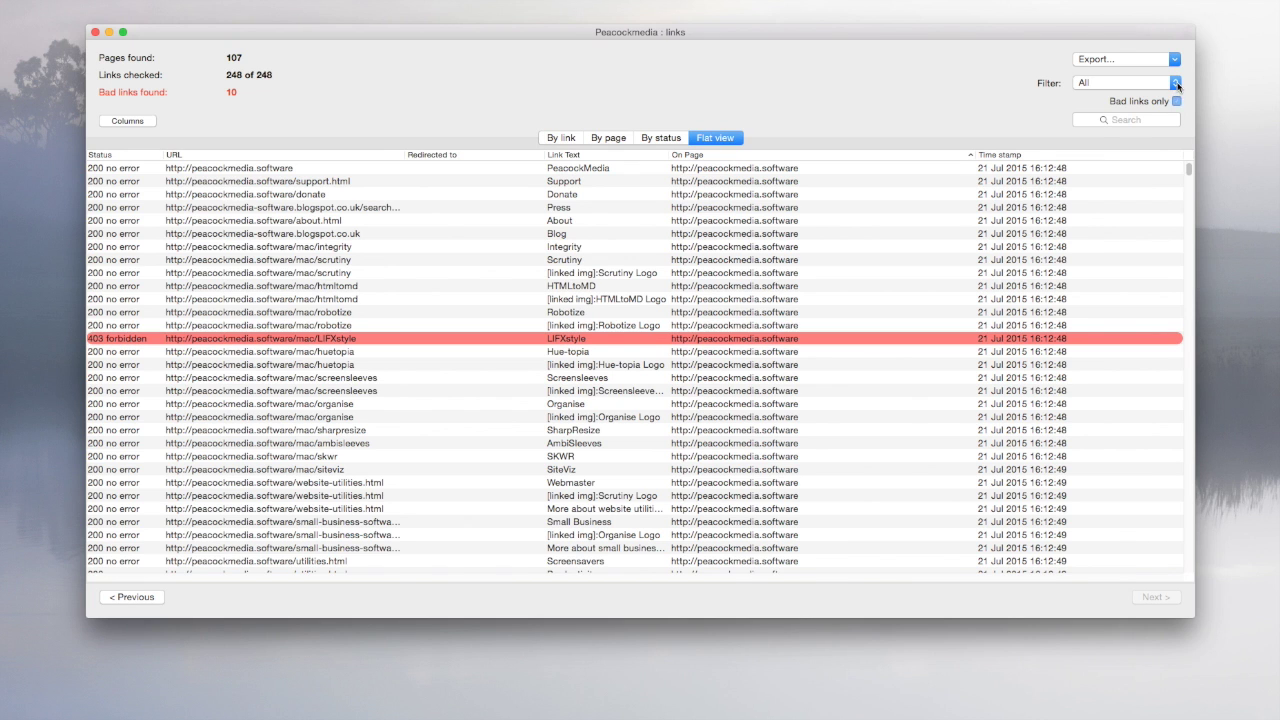
Filter the link list to External links and focus the Search field
{"action": "left_click", "coordinate": [1175, 83]}
{"action": "left_click", "coordinate": [1131, 119]}
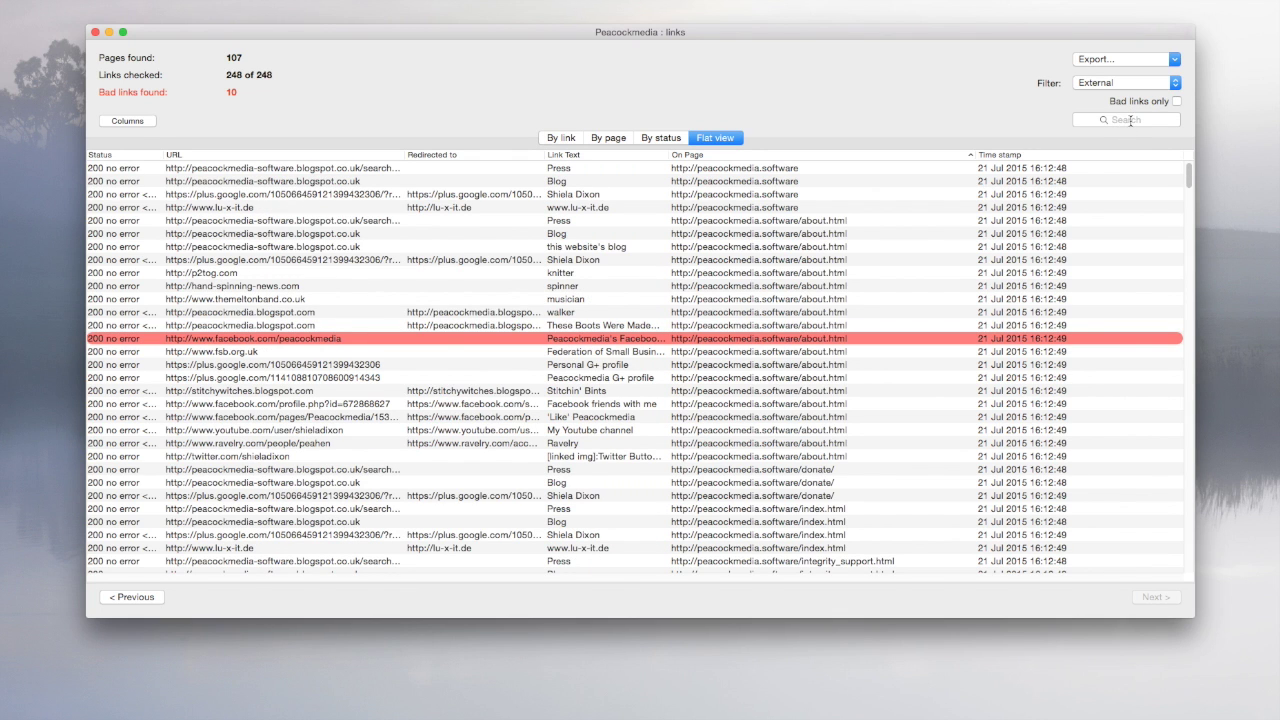
{"action": "left_click", "coordinate": [1131, 119]}
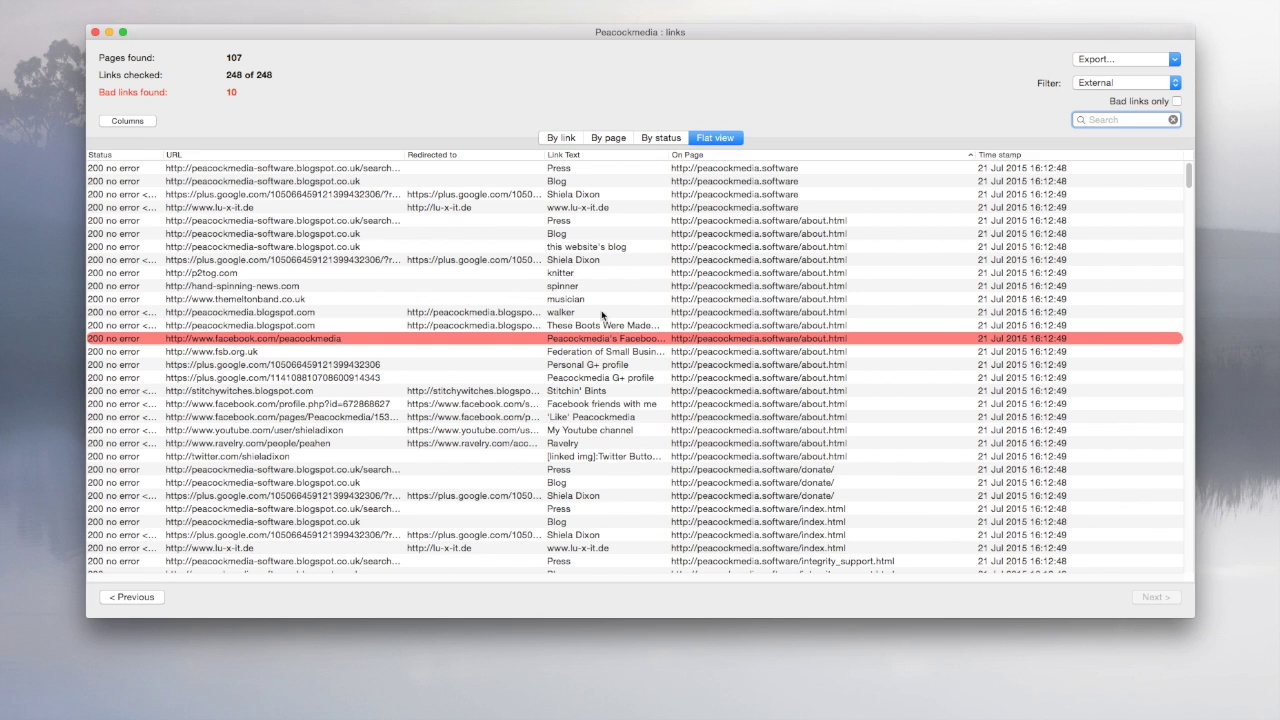
View the SEO results, then return to the tasks with 'New scan' ticked
{"action": "left_click", "coordinate": [139, 598]}
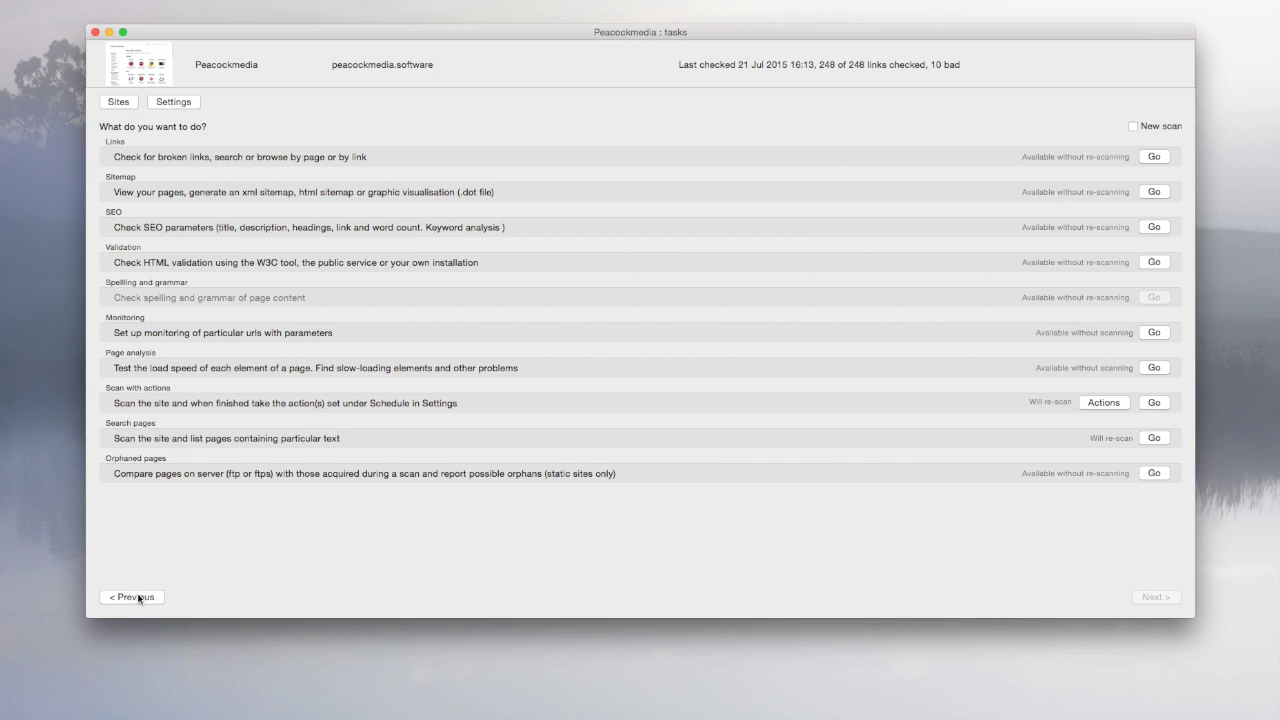
{"action": "left_click", "coordinate": [1155, 227]}
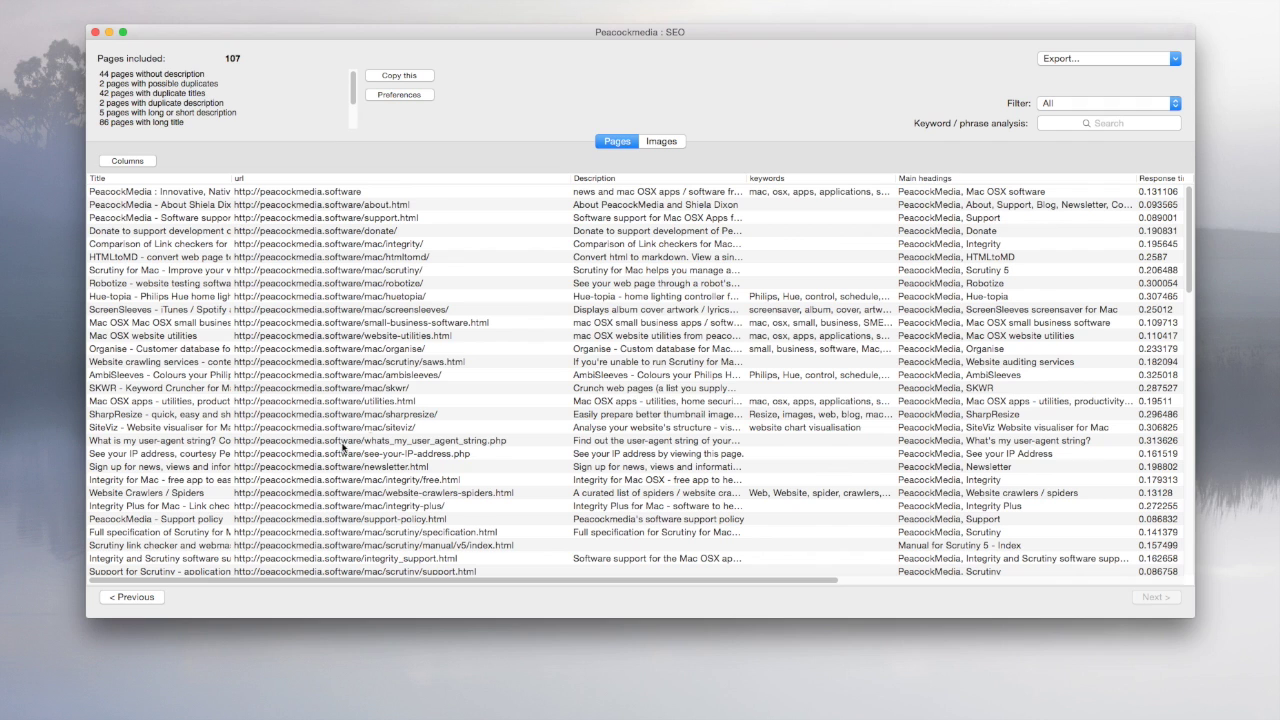
{"action": "left_click", "coordinate": [146, 597]}
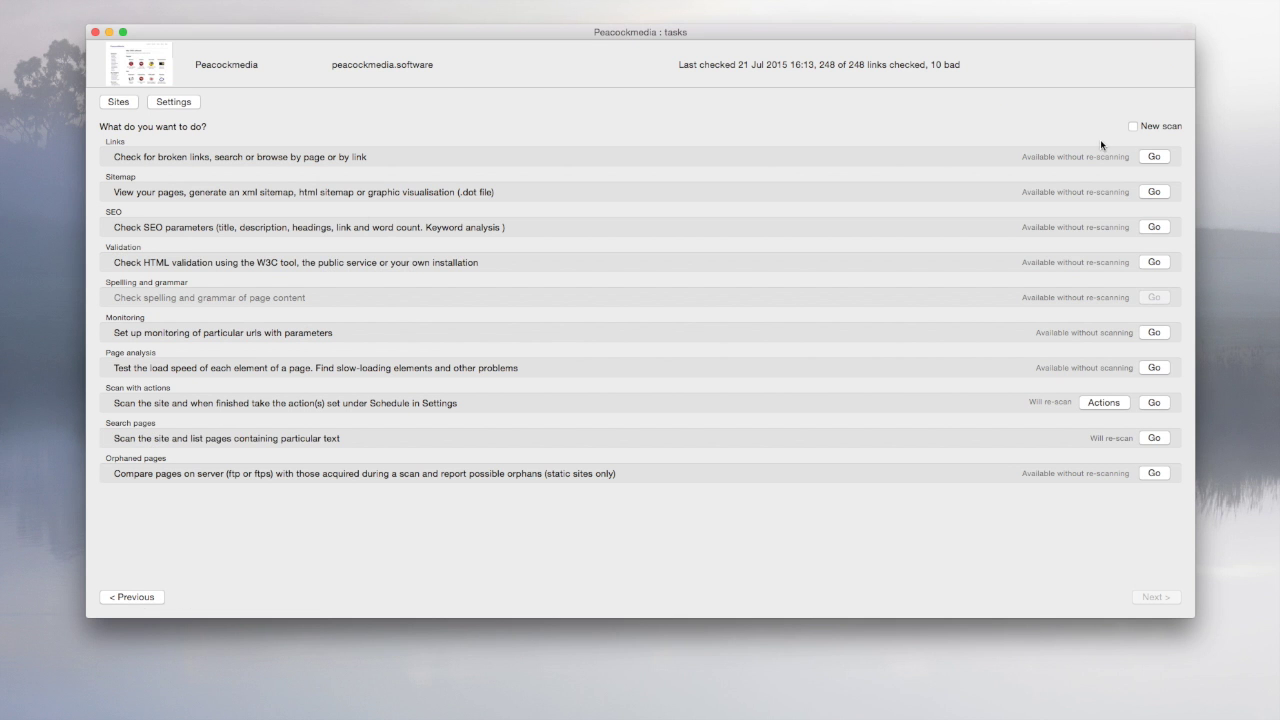
{"action": "left_click", "coordinate": [1133, 127]}
Set threads near the minimum, timeout to 60 seconds and delay to 0.2 seconds
{"action": "left_click", "coordinate": [121, 597]}
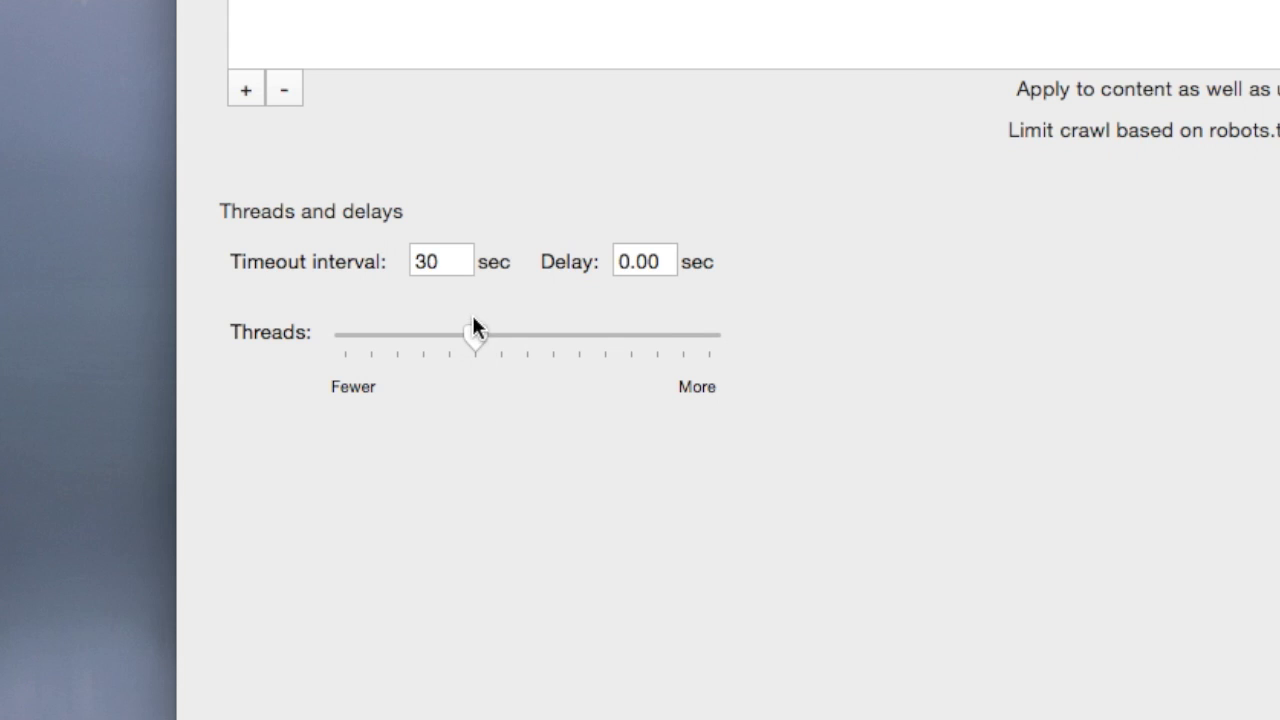
{"action": "left_click_drag", "start_coordinate": [475, 340], "coordinate": [650, 352]}
{"action": "left_click_drag", "start_coordinate": [656, 345], "coordinate": [378, 345]}
{"action": "left_click_drag", "start_coordinate": [449, 262], "coordinate": [417, 262]}
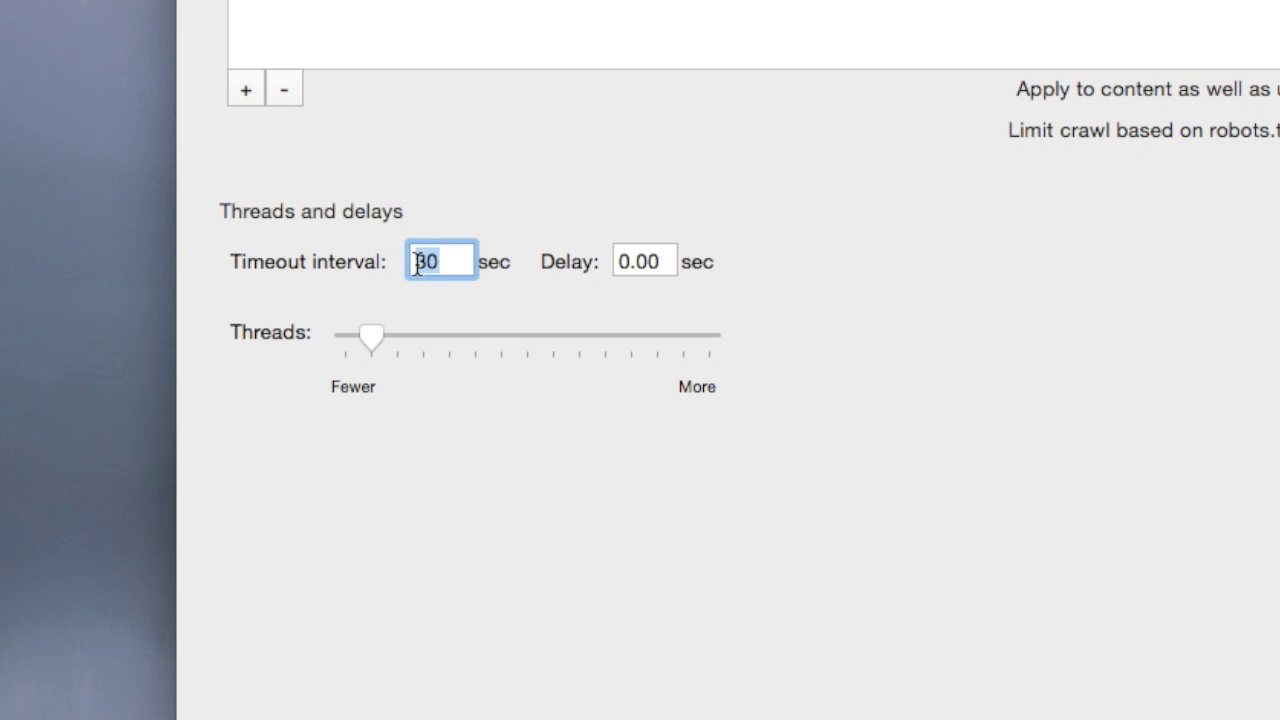
{"action": "type", "text": "60"}
{"action": "left_click", "coordinate": [658, 260]}
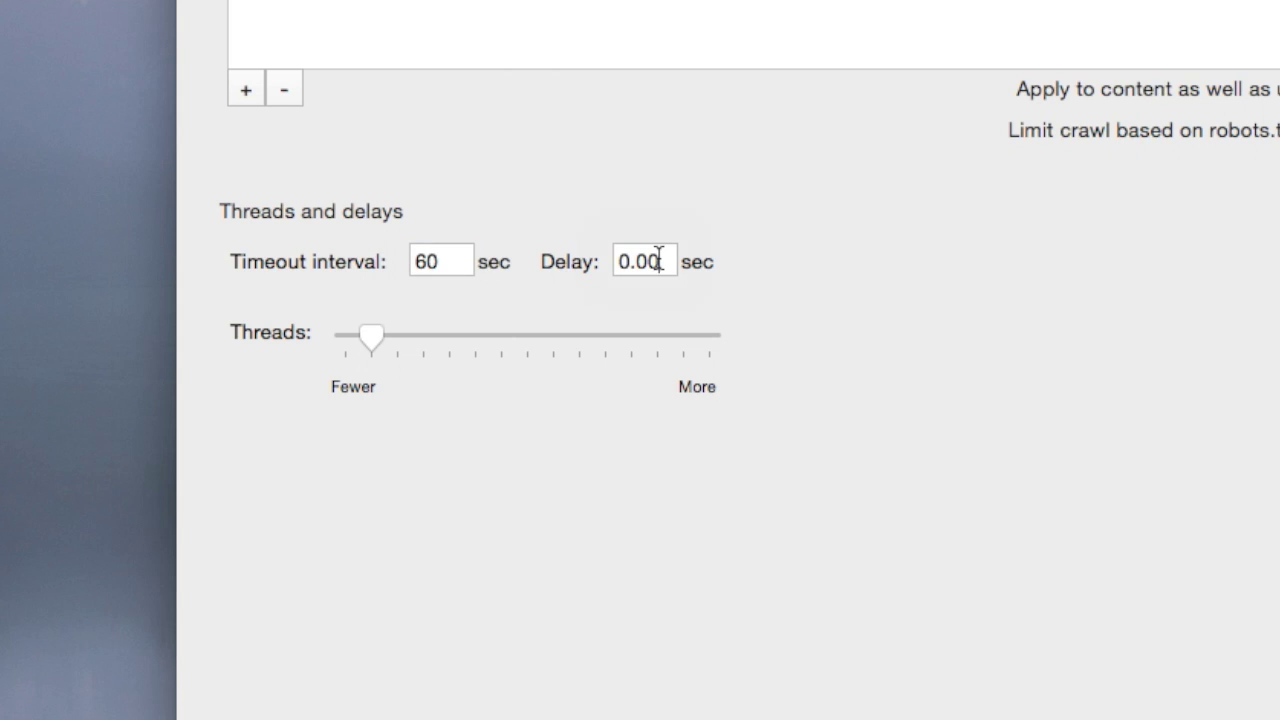
{"action": "key", "text": "BackSpace"}
{"action": "key", "text": "BackSpace"}
{"action": "type", "text": "2"}
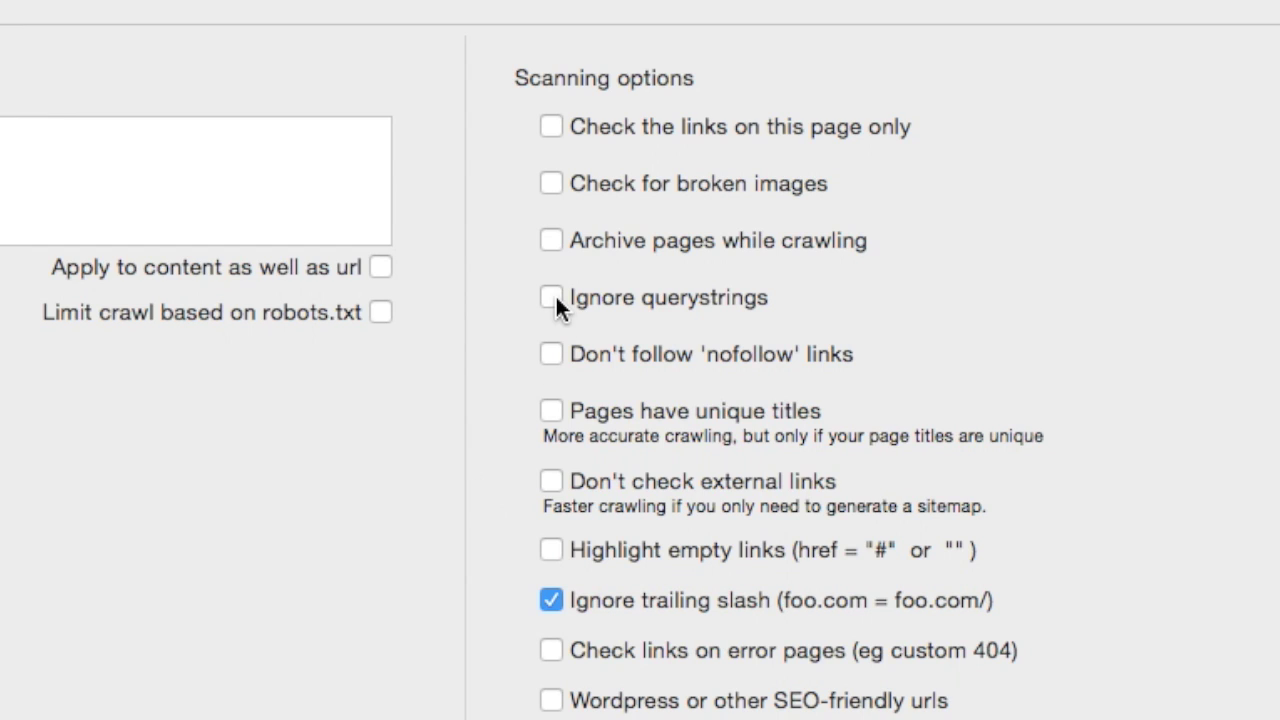
Tick 'Ignore querystrings' in the Scanning options
{"action": "left_click", "coordinate": [556, 297]}
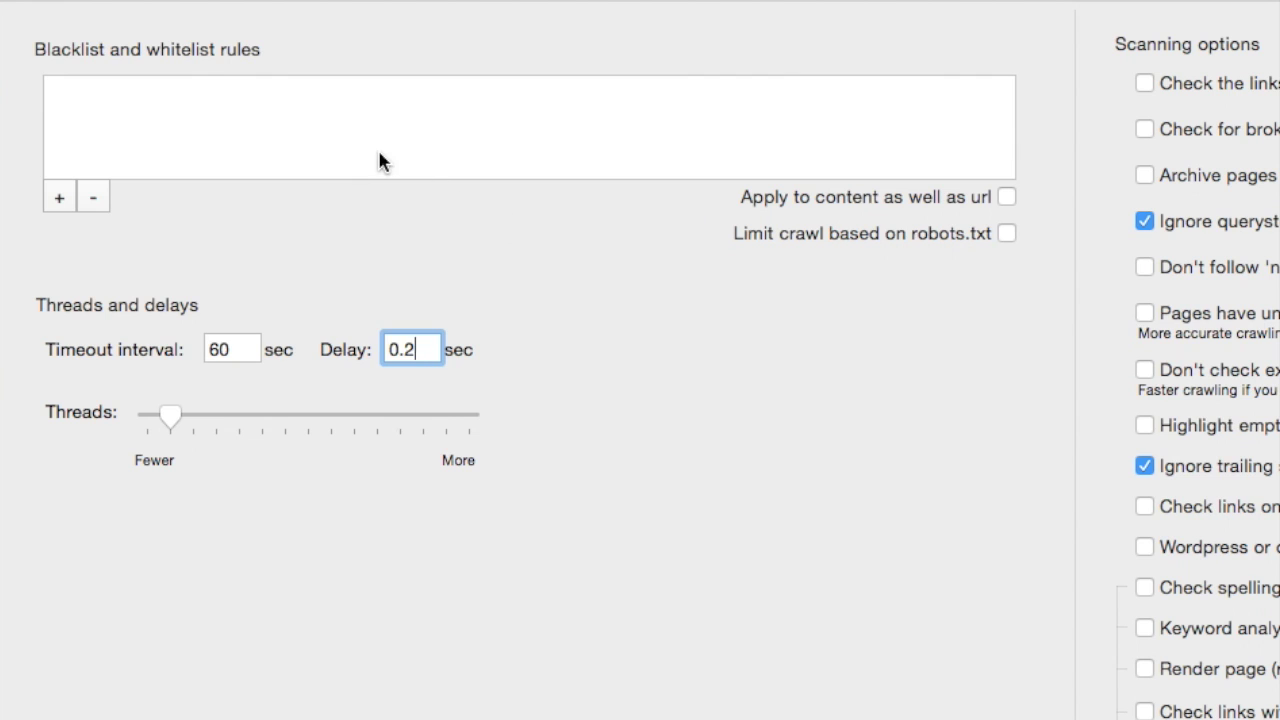
Add a 'Do not follow' blacklist rule for URLs containing 'manual'
{"action": "left_click", "coordinate": [59, 197]}
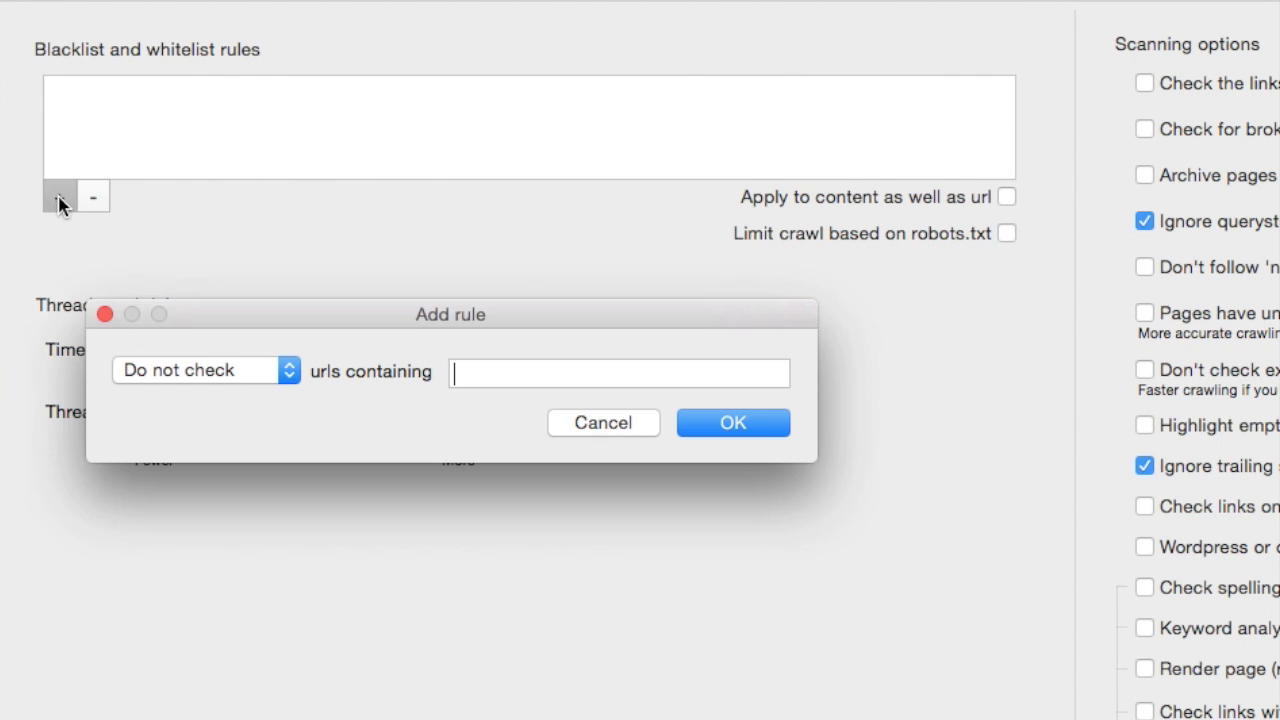
{"action": "left_click", "coordinate": [240, 372]}
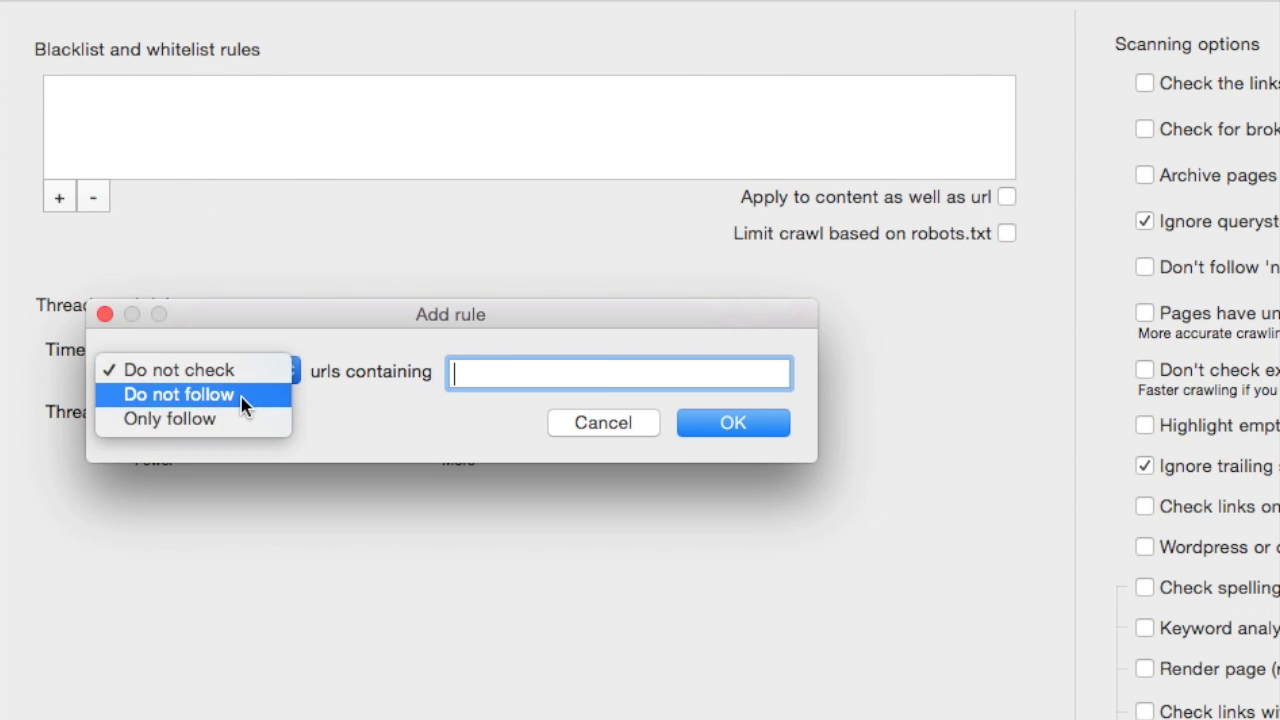
{"action": "left_click", "coordinate": [246, 398]}
{"action": "type", "text": "manual"}
{"action": "left_click", "coordinate": [706, 423]}
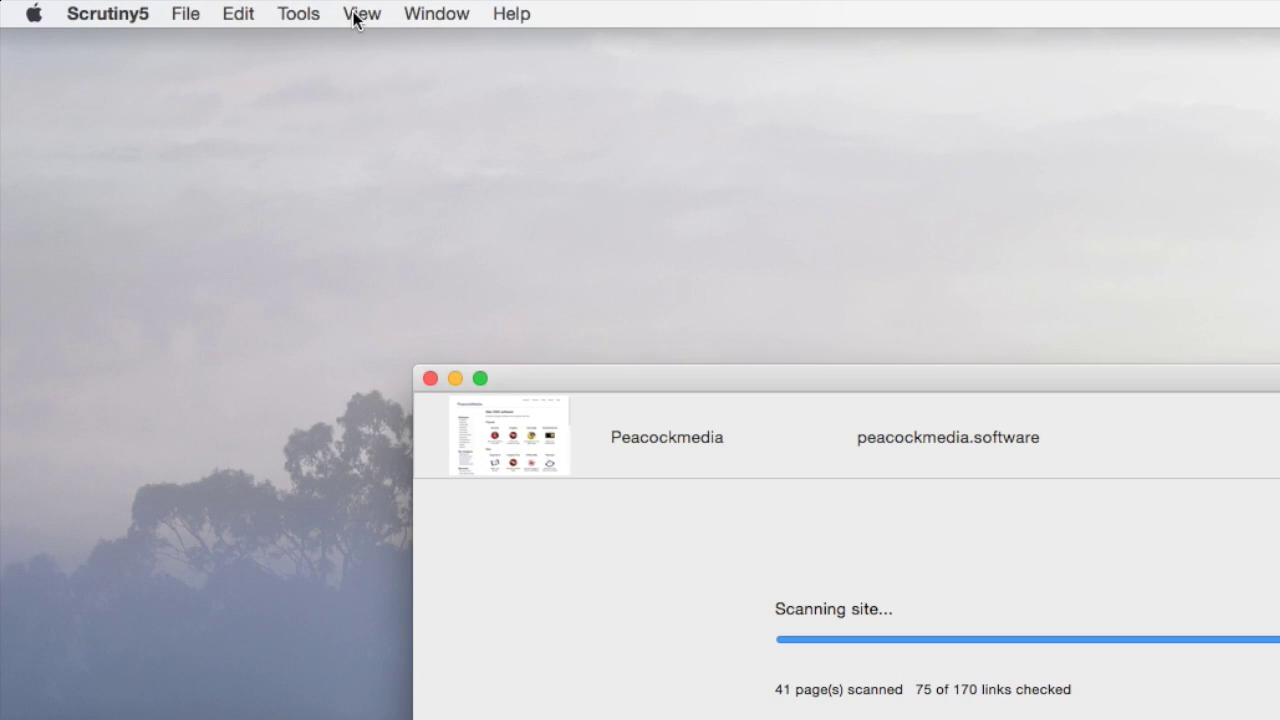
Show the running scan's partial results via View > Partial results
{"action": "left_click", "coordinate": [345, 14]}
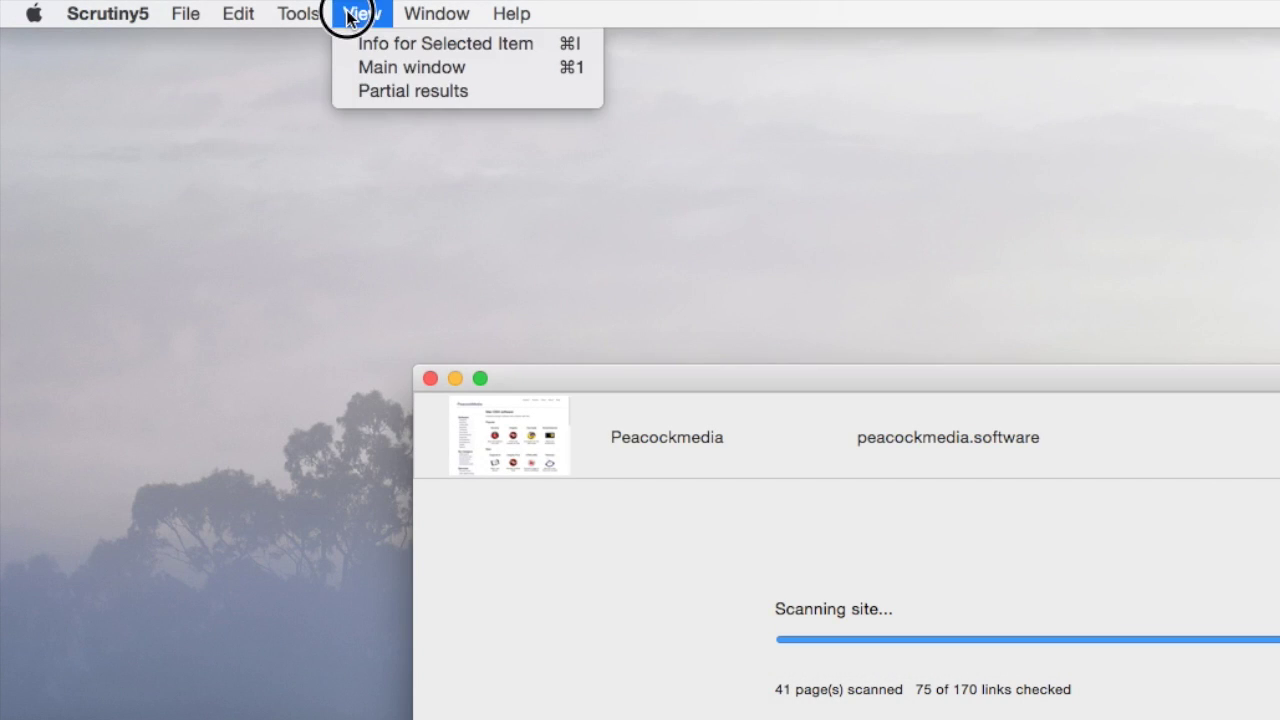
{"action": "left_click", "coordinate": [376, 93]}
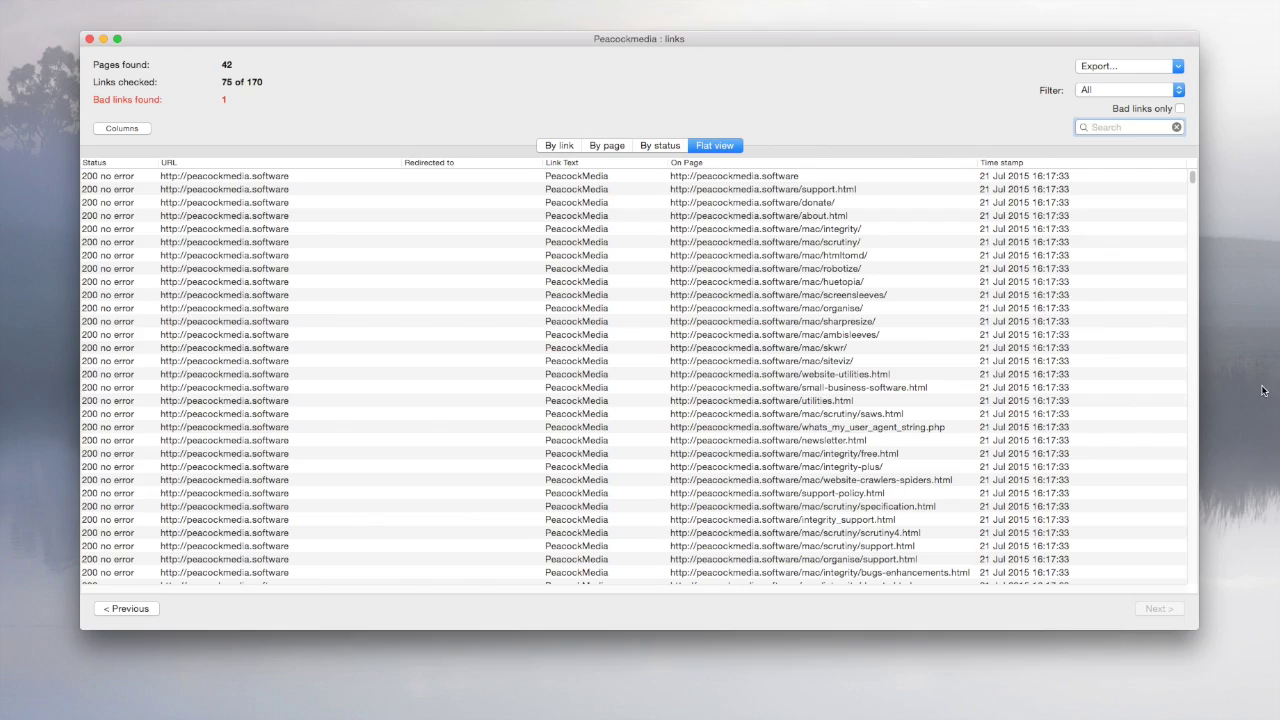
Scroll the partial link results, return to the scan screen and resume the Peacockmedia rescan
{"action": "left_click_drag", "start_coordinate": [1192, 176], "coordinate": [1177, 412]}
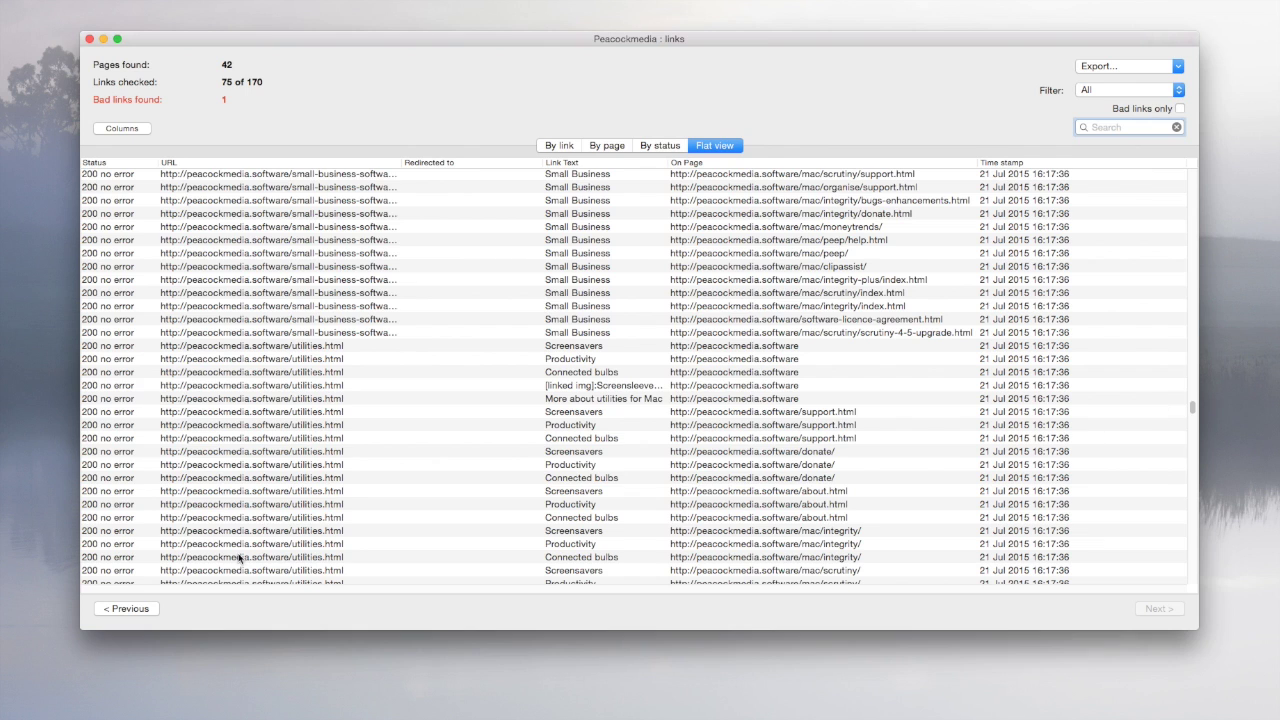
{"action": "left_click", "coordinate": [128, 609]}
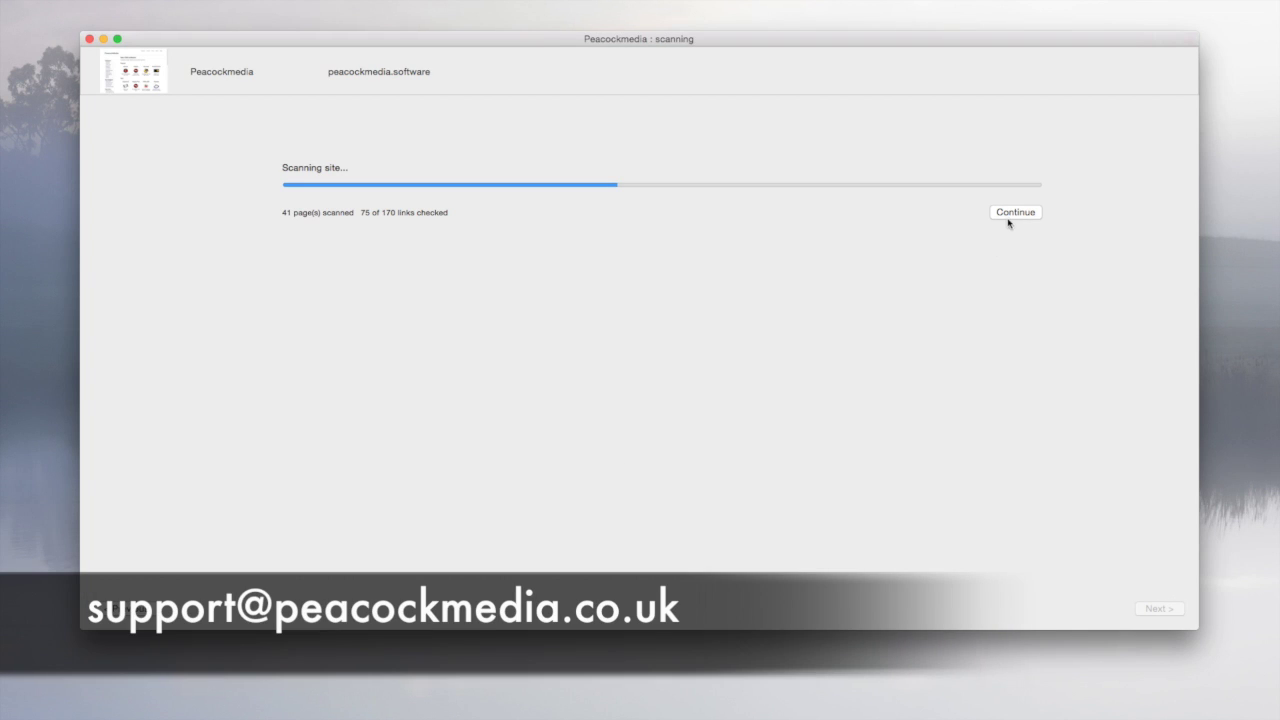
{"action": "left_click", "coordinate": [1014, 212]}
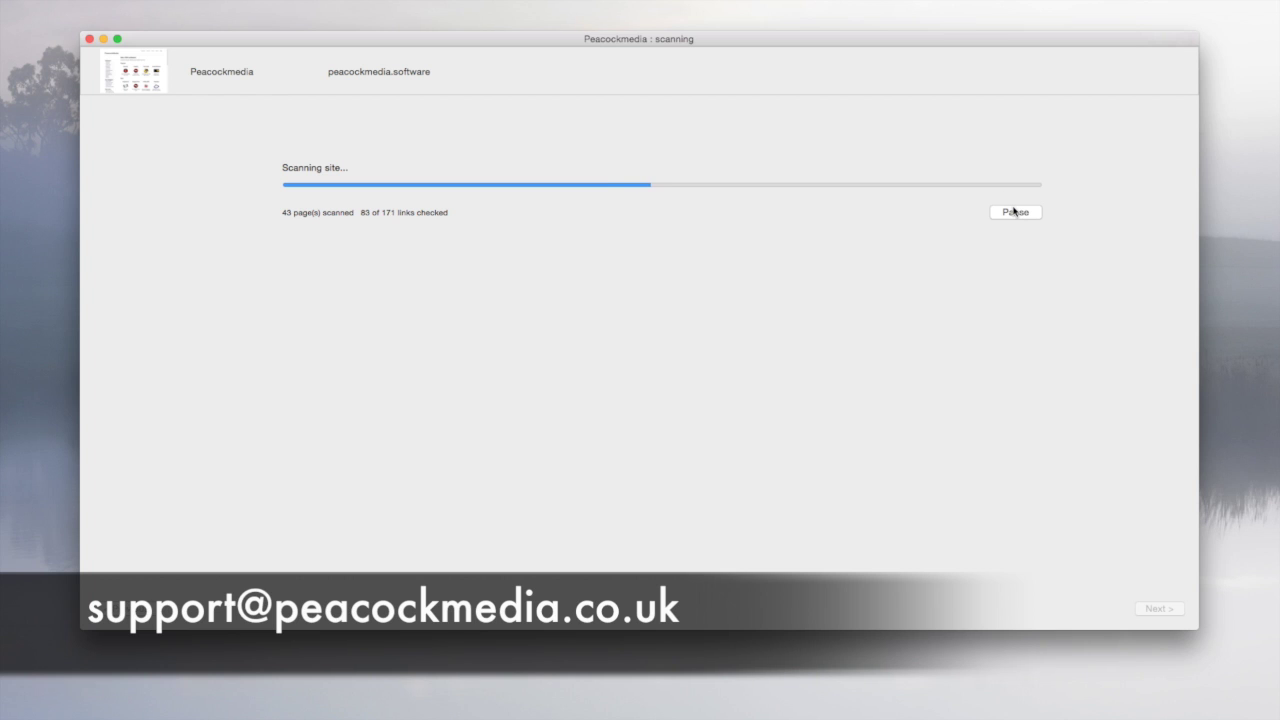